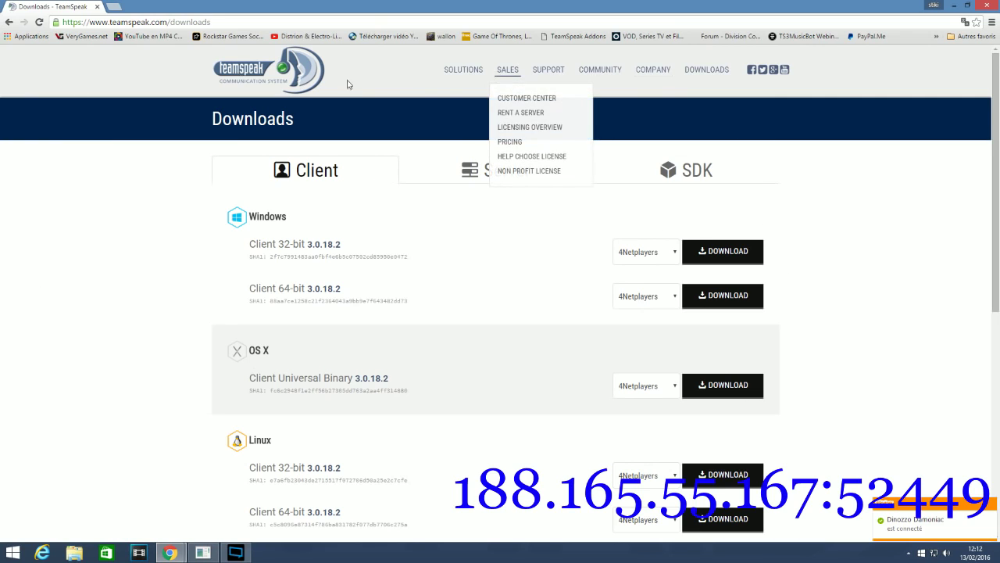
# Look over the 3.0.18.2 client downloads for Windows, OS X and Linux, then return to the Start screen.
pyautogui.scroll(-2, 307, 241)
pyautogui.scroll(2, 297, 250)
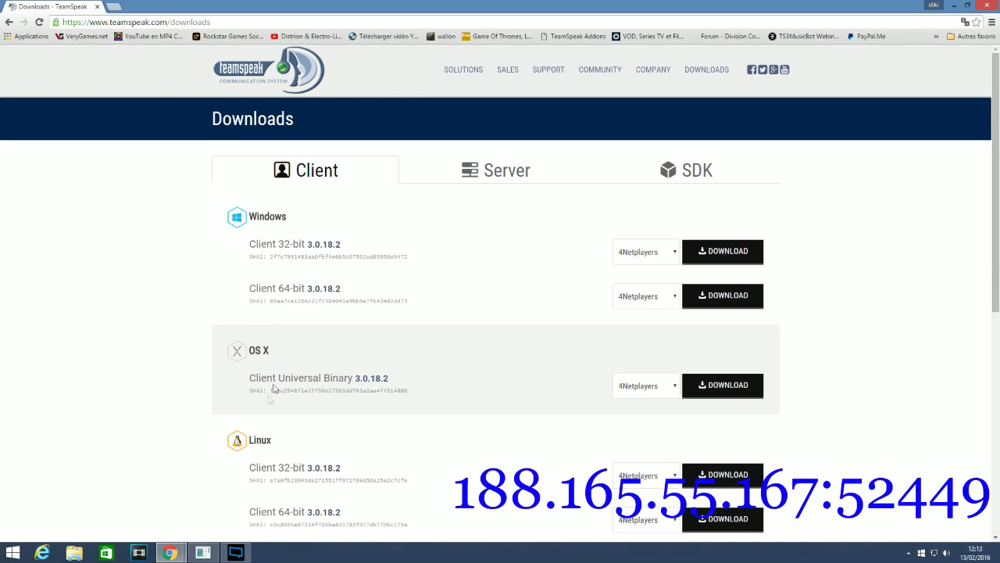
pyautogui.click(12, 552)
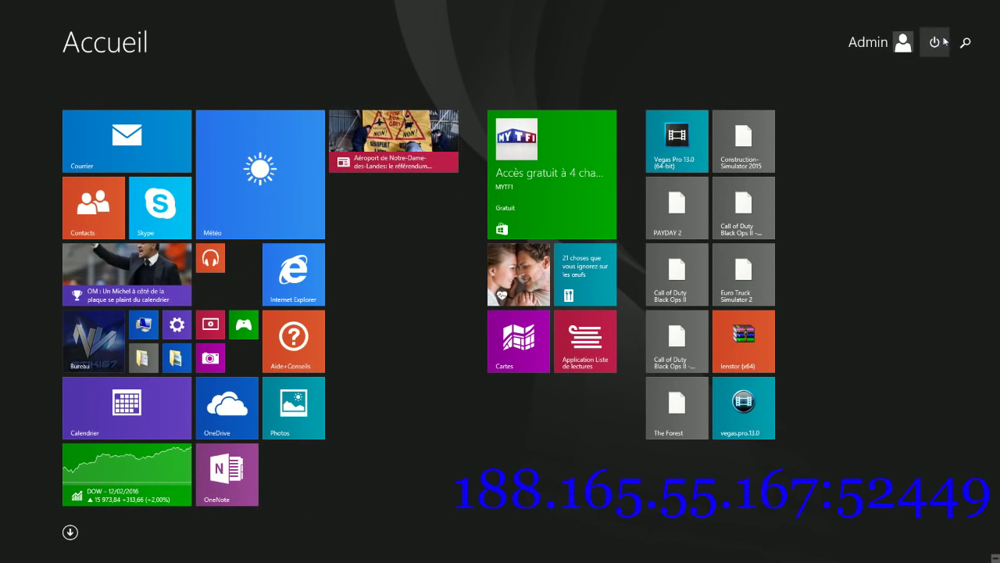
pyautogui.click(964, 42)
pyautogui.write('panneau de configuration')
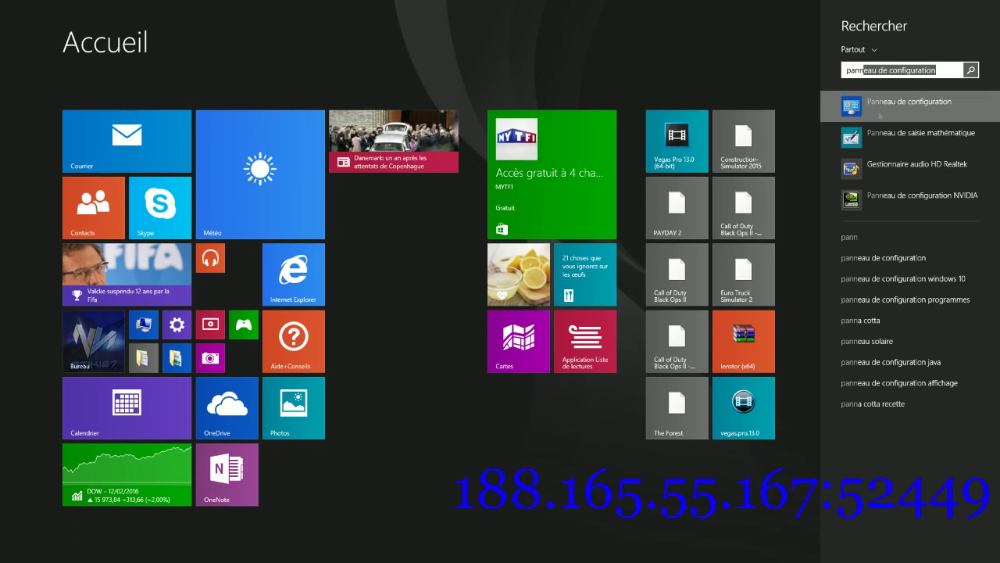
pyautogui.click(879, 117)
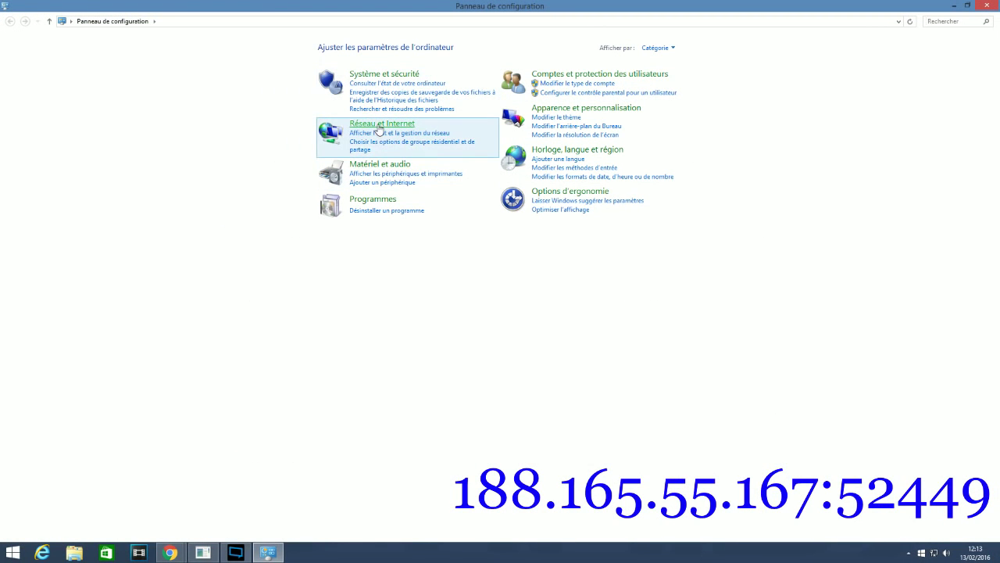
pyautogui.click(359, 76)
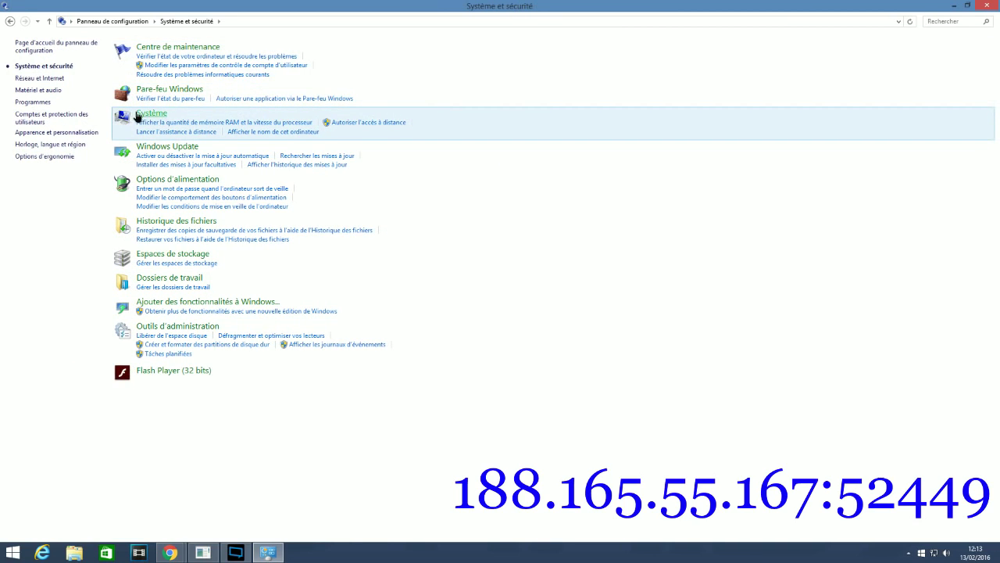
pyautogui.click(151, 113)
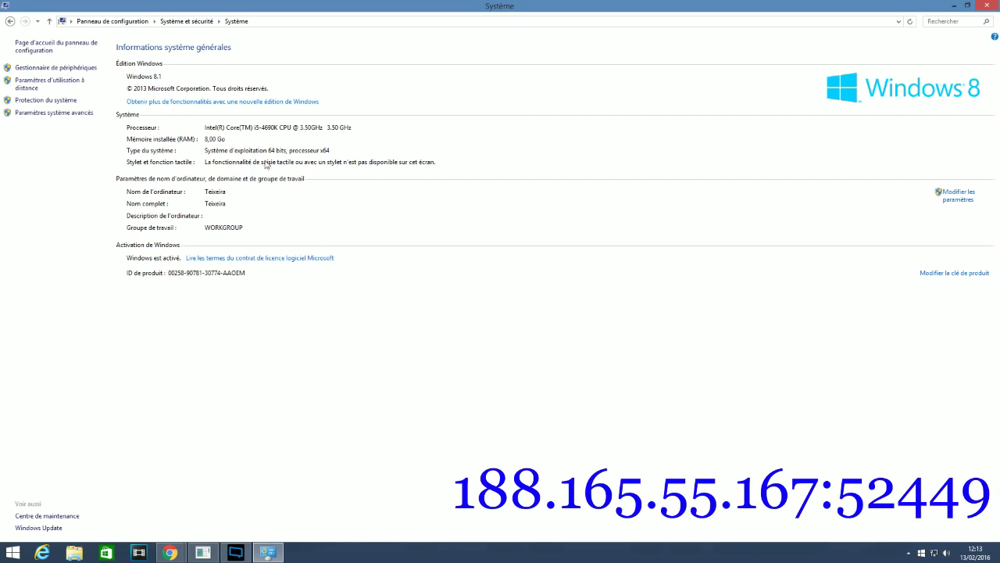
pyautogui.click(987, 5)
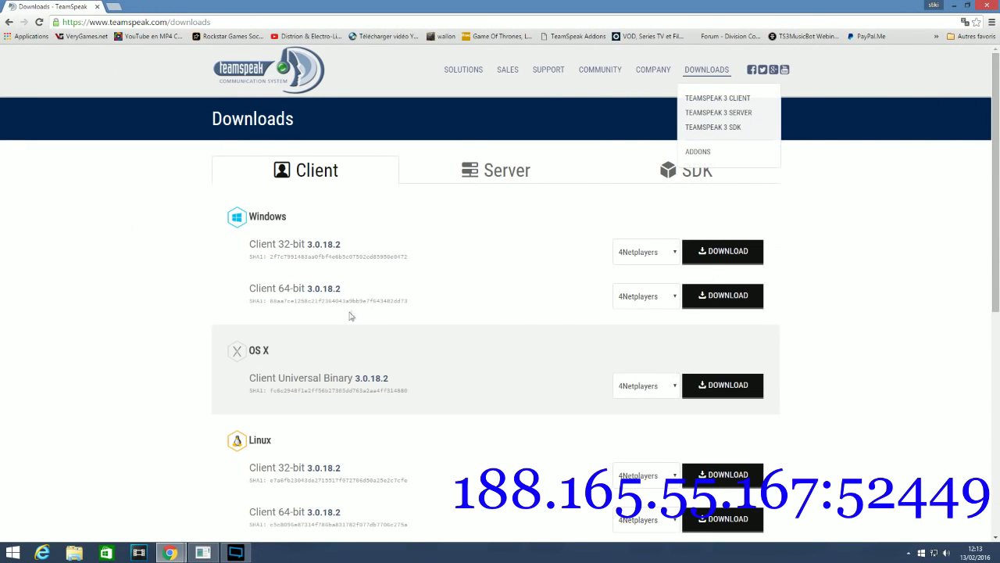
# Close Chrome and launch the TeamSpeak 3 Client from its desktop shortcut.
pyautogui.click(98, 7)
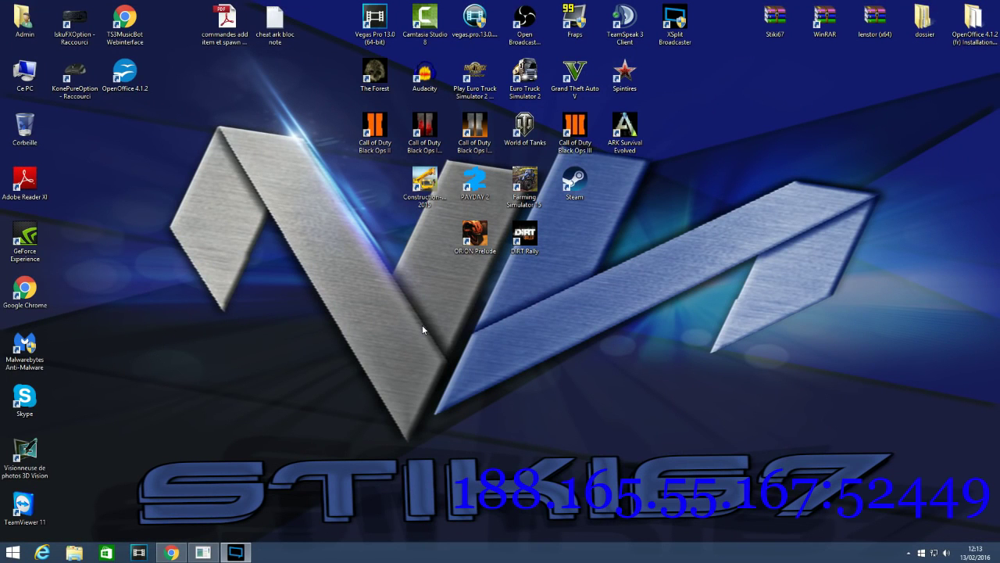
pyautogui.click(625, 26)
pyautogui.doubleClick(625, 26)
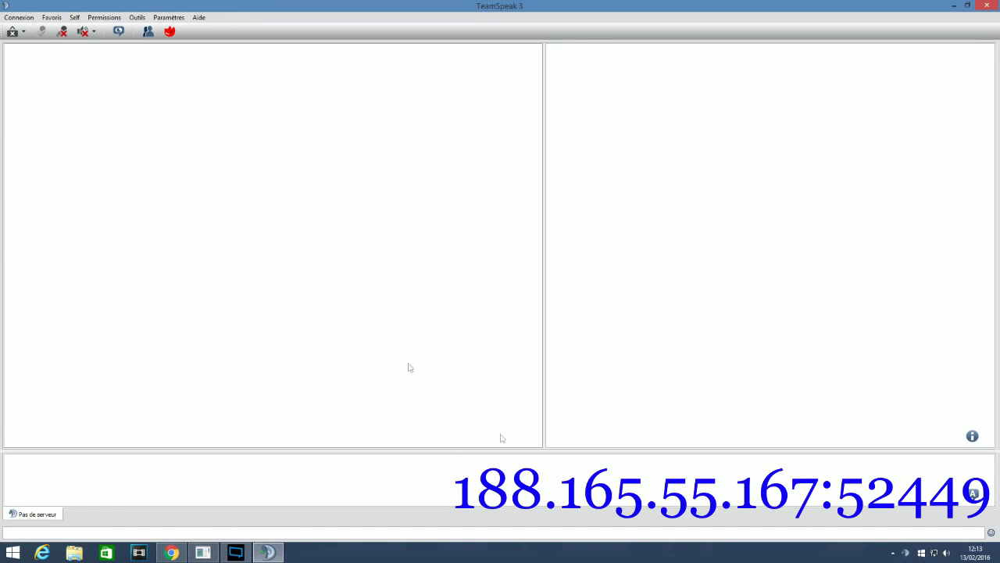
# Open the client Options and go through the sidebar pages to Capture du son.
pyautogui.click(179, 17)
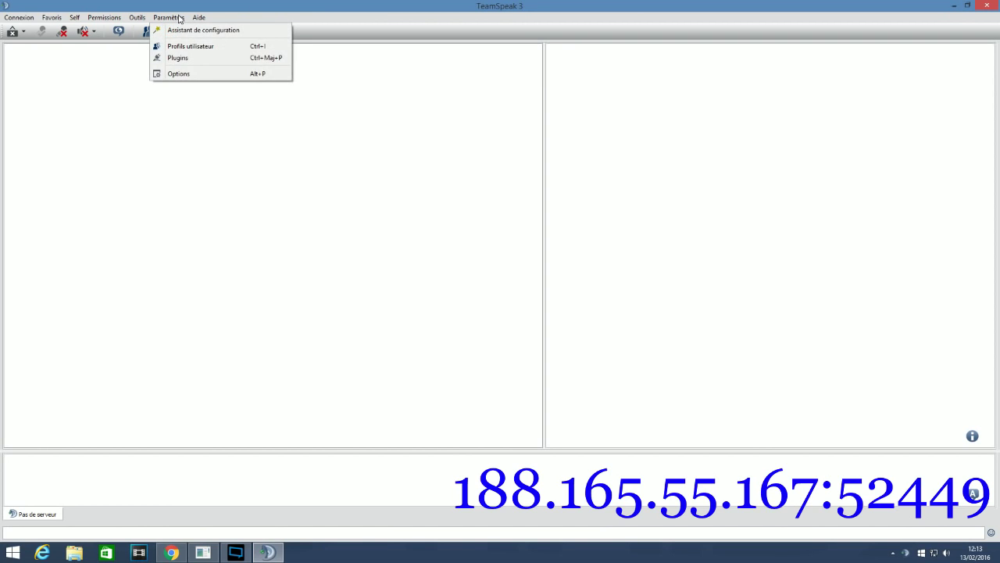
pyautogui.click(197, 75)
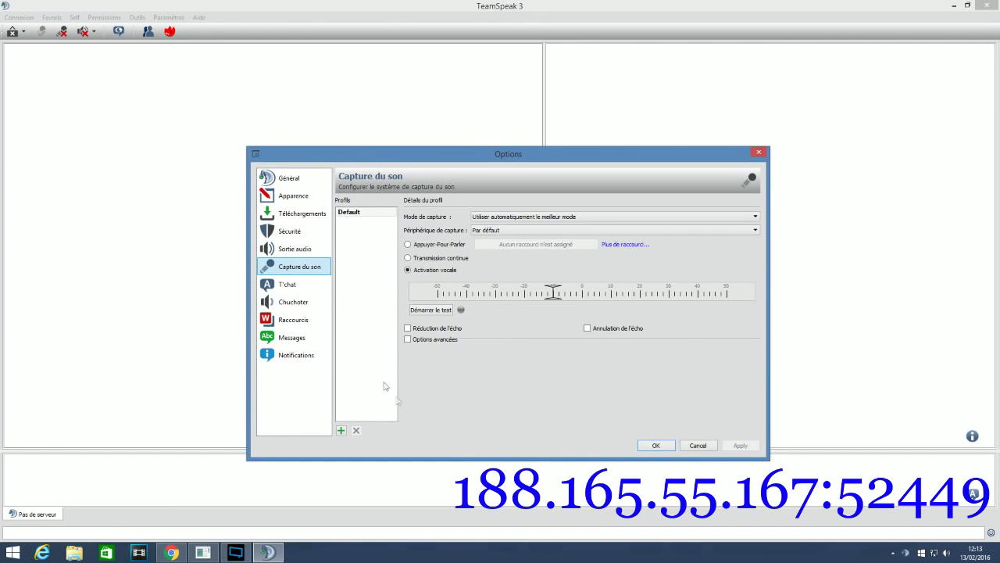
pyautogui.click(290, 186)
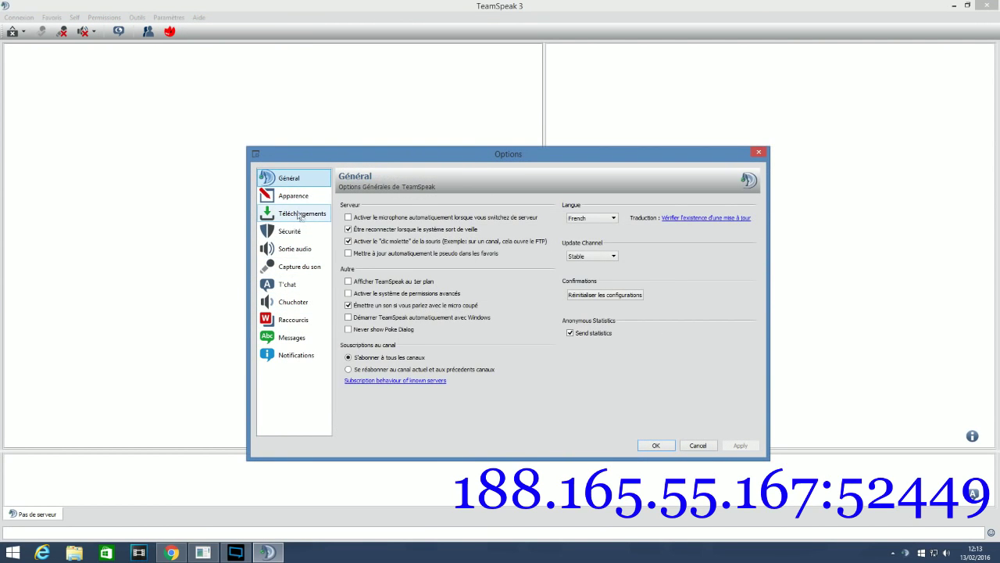
pyautogui.click(296, 211)
pyautogui.click(299, 231)
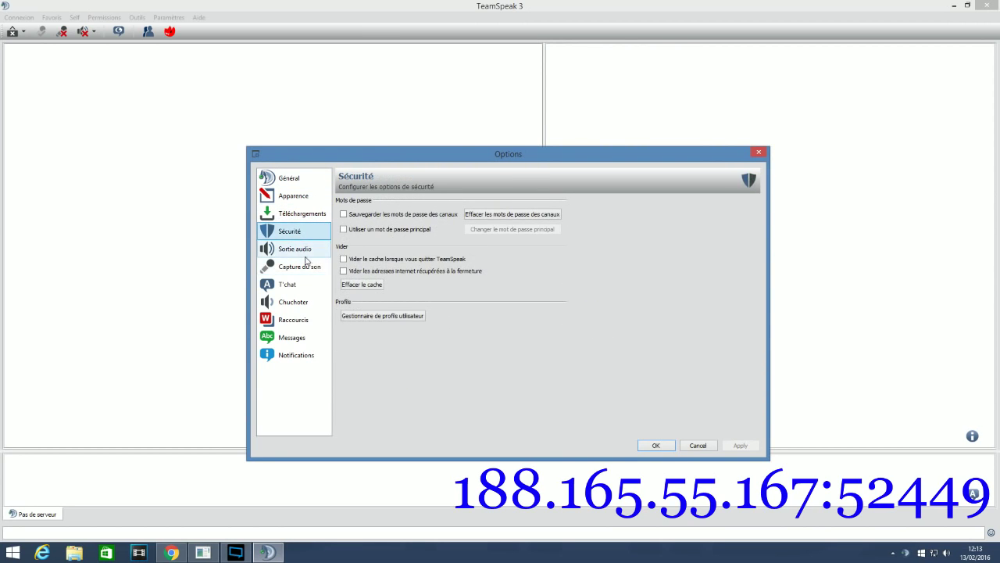
pyautogui.click(305, 250)
pyautogui.click(308, 270)
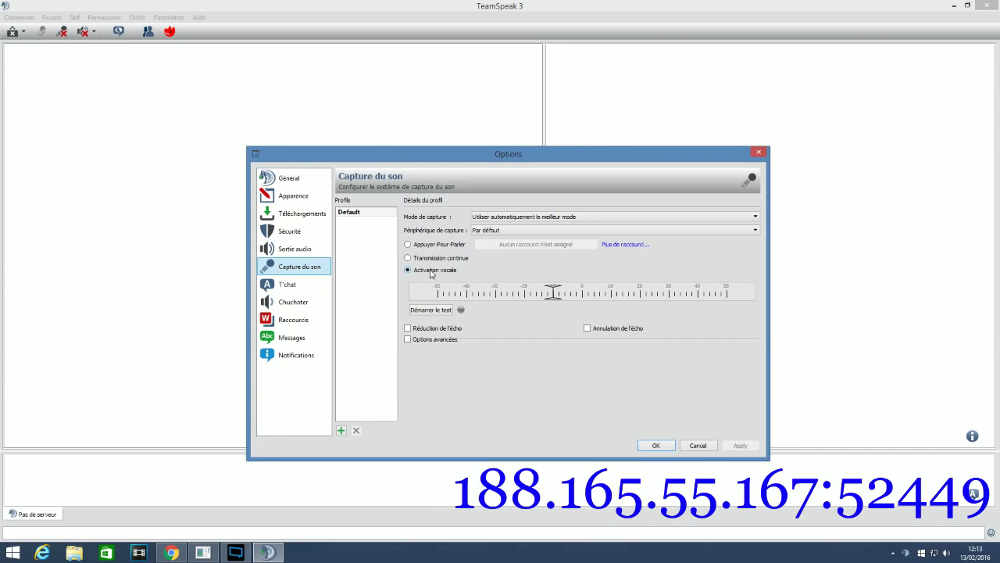
# Leave the capture mode on Activation vocale and keep the default capture device.
pyautogui.moveTo(431, 273)
pyautogui.click(568, 223)
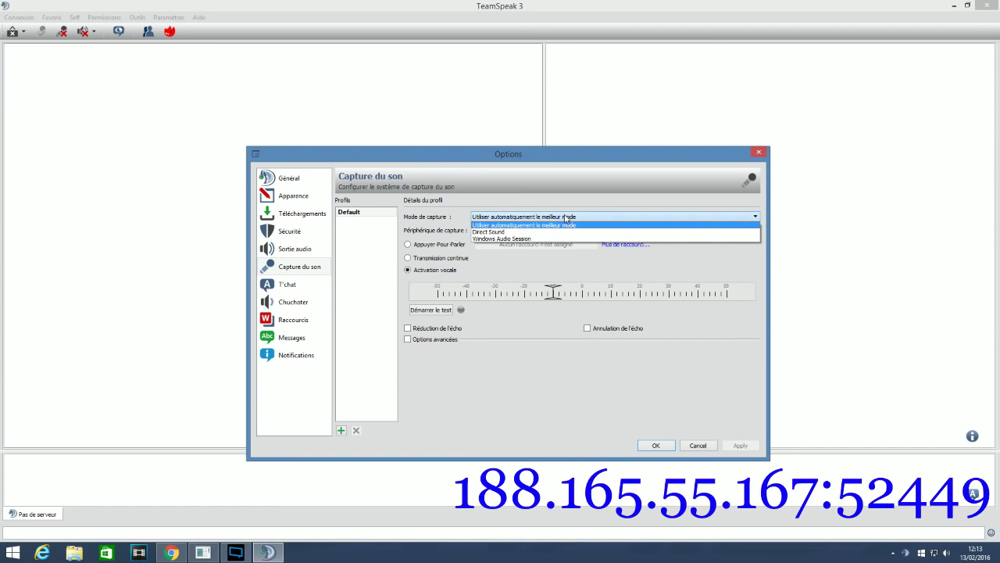
pyautogui.click(566, 218)
pyautogui.click(554, 230)
pyautogui.click(554, 230)
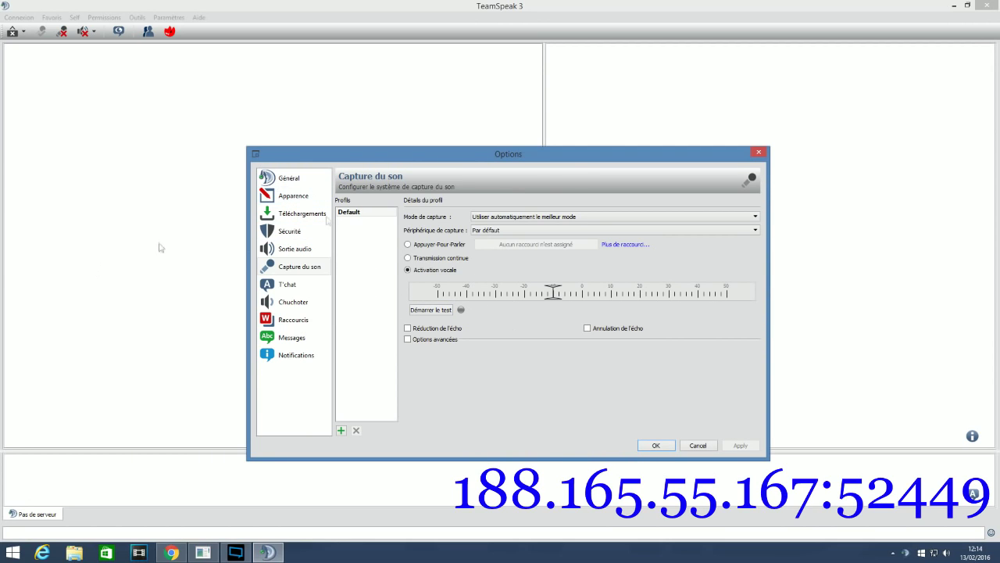
# Reopen Options on the Général page and check for an updated French translation.
pyautogui.click(759, 151)
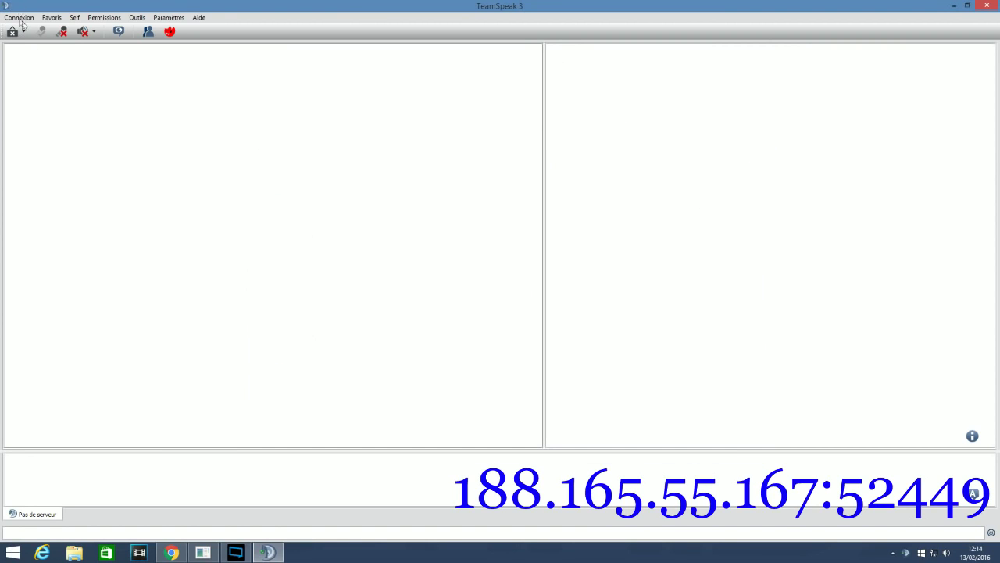
pyautogui.click(172, 17)
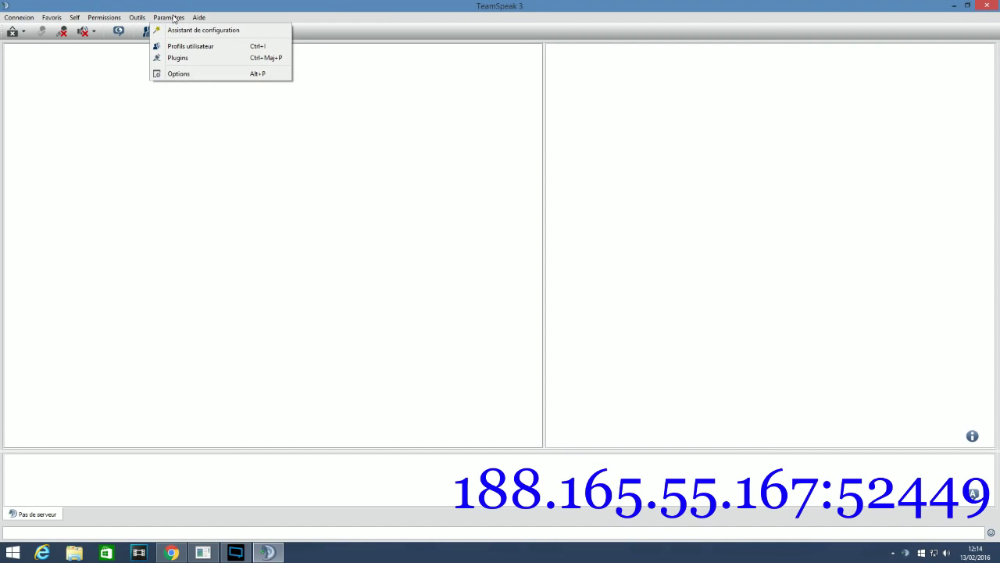
pyautogui.click(201, 75)
pyautogui.click(298, 180)
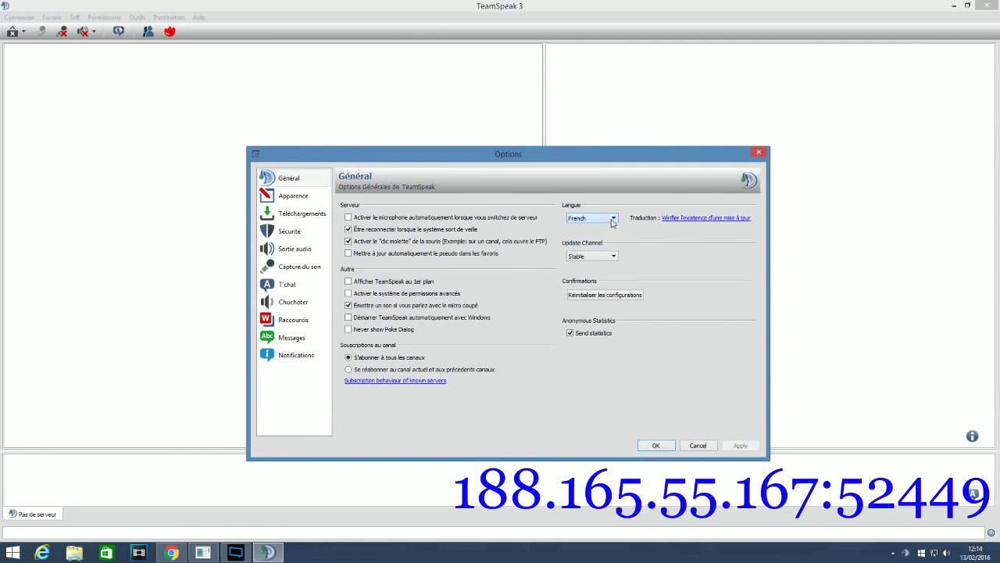
pyautogui.click(705, 219)
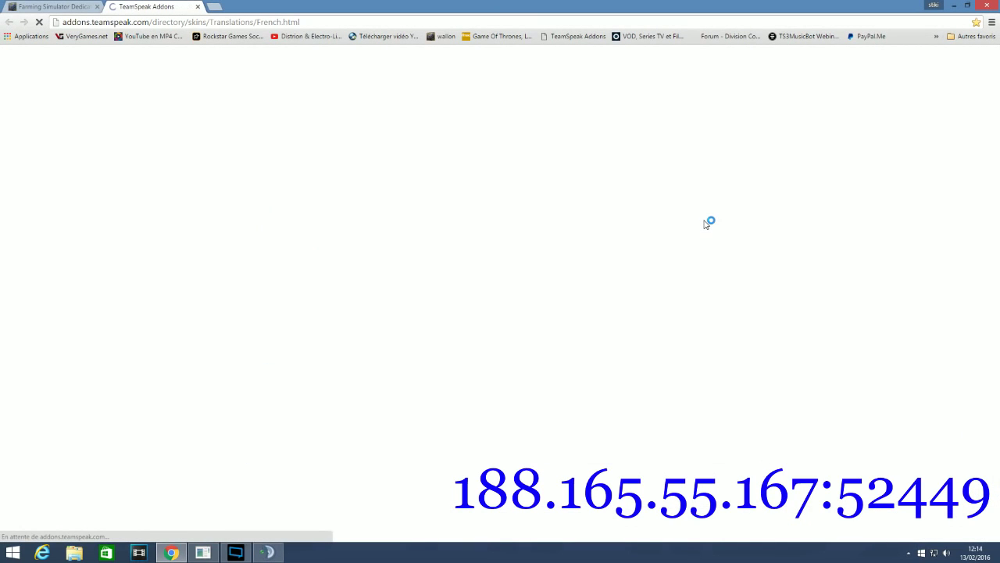
pyautogui.scroll(-3, 617, 235)
pyautogui.scroll(-1, 649, 246)
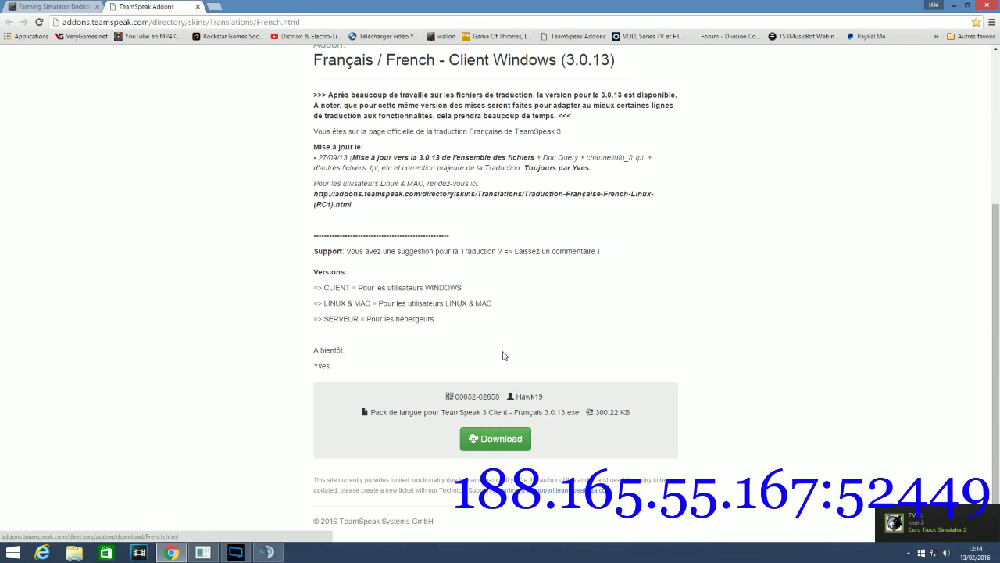
pyautogui.scroll(3, 502, 356)
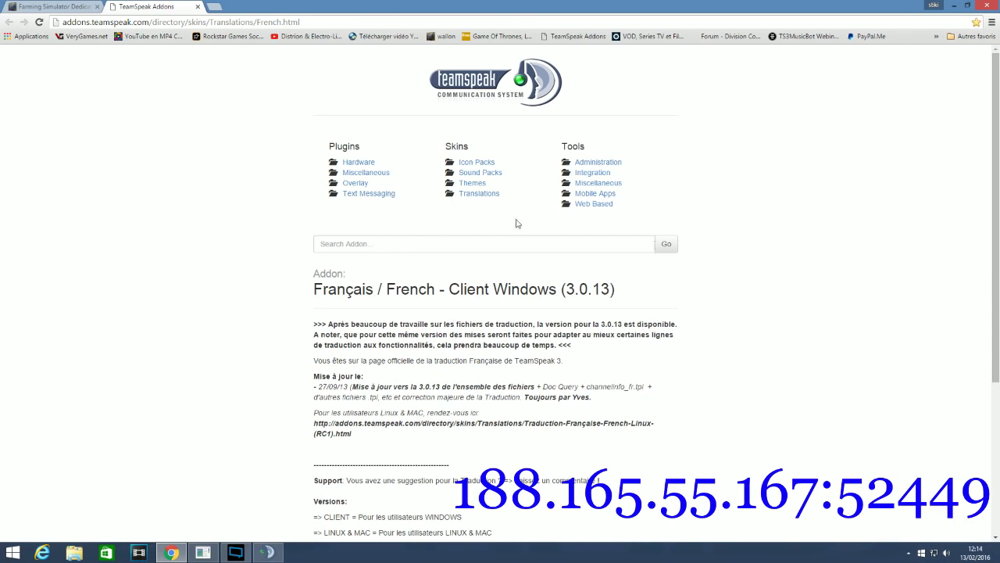
pyautogui.scroll(-3, 782, 402)
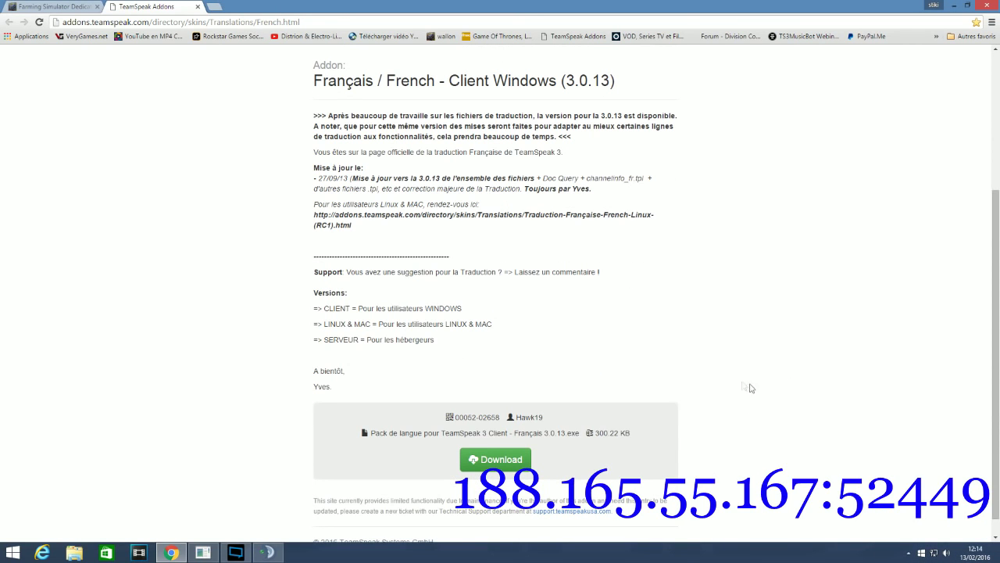
pyautogui.scroll(3, 172, 94)
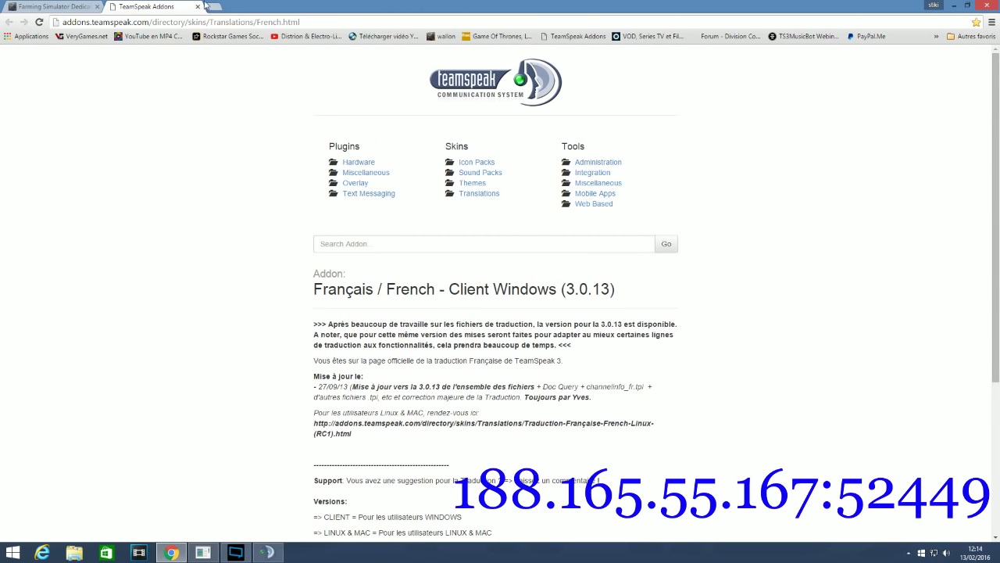
pyautogui.click(199, 7)
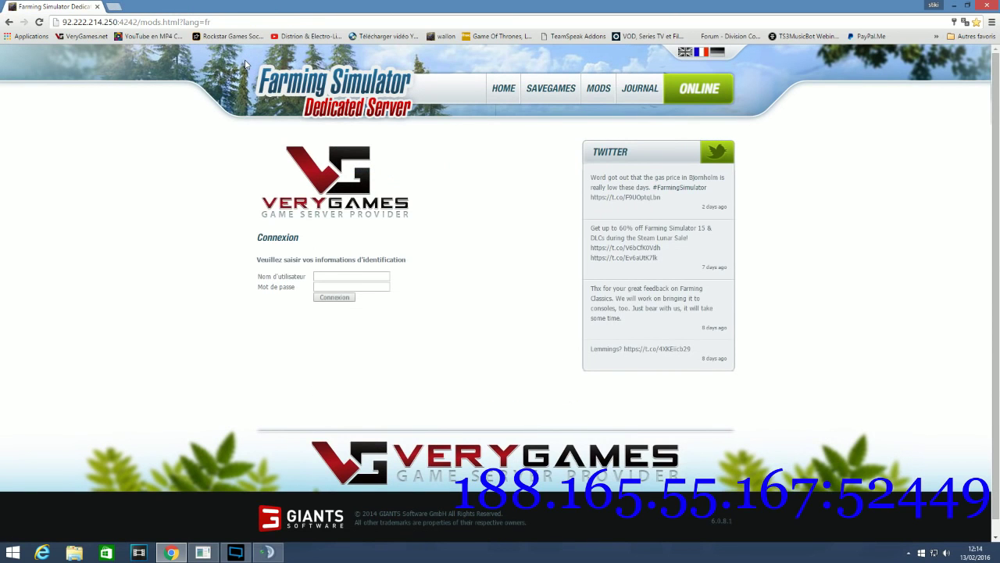
pyautogui.click(954, 5)
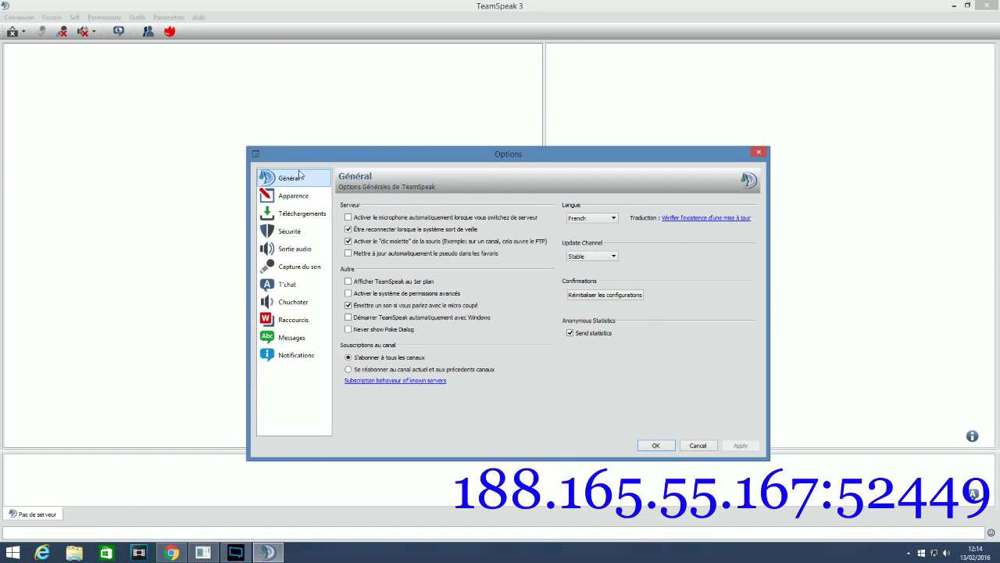
# Keep Langue set to French and confirm the Options with OK.
pyautogui.click(608, 218)
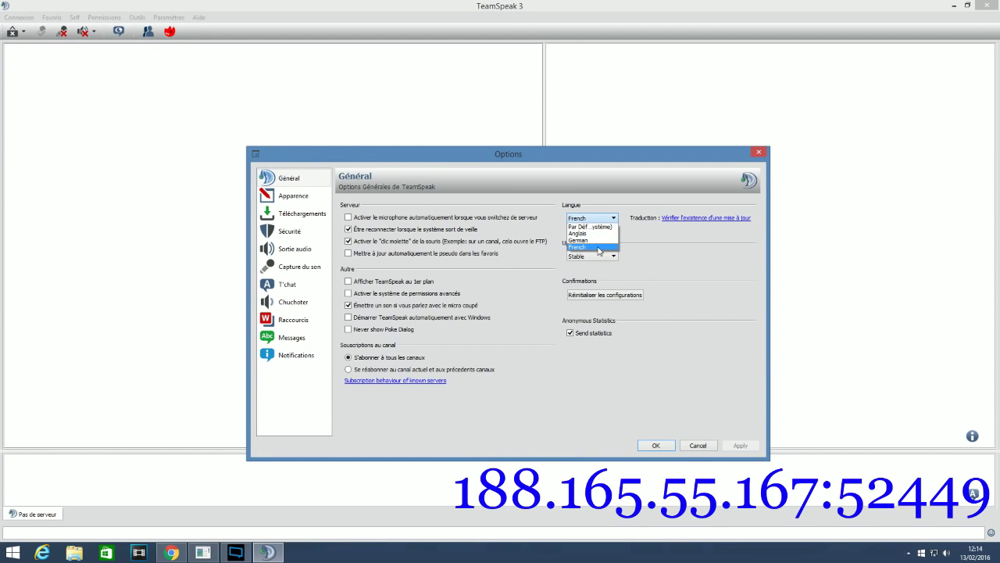
pyautogui.click(599, 248)
pyautogui.click(654, 444)
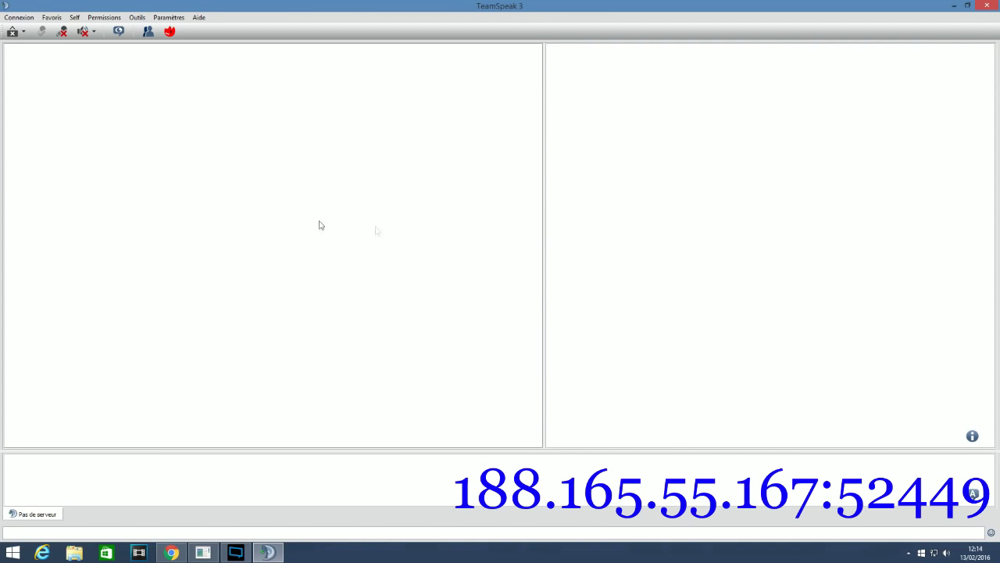
# Dismiss a stray context menu and open the Se connecter au serveur dialog.
pyautogui.rightClick(20, 20)
pyautogui.click(57, 160)
pyautogui.click(16, 18)
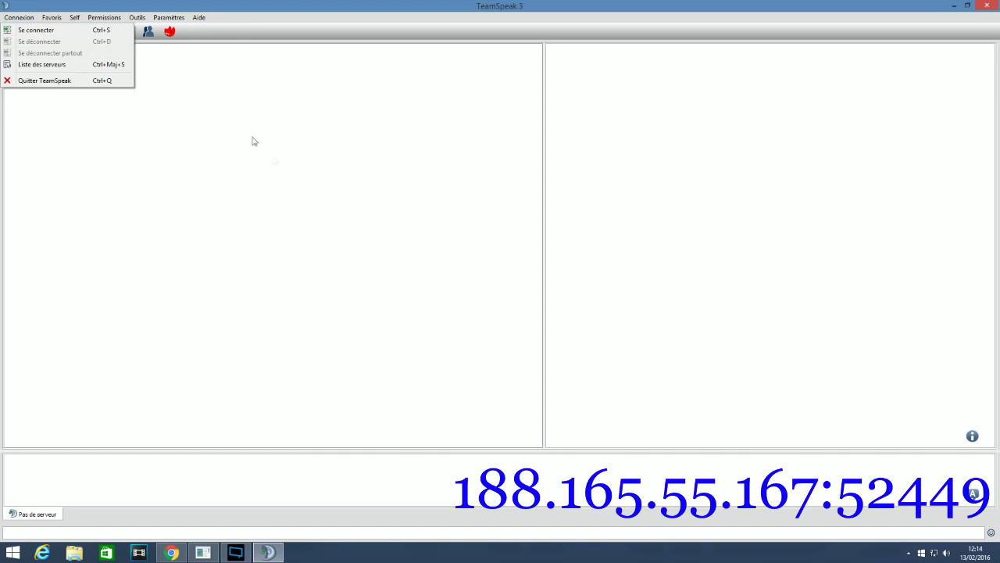
pyautogui.click(56, 30)
# Check the server address and nickname fields, then connect to 31.214.227.5:15800.
pyautogui.moveTo(472, 226); pyautogui.dragTo(259, 216)
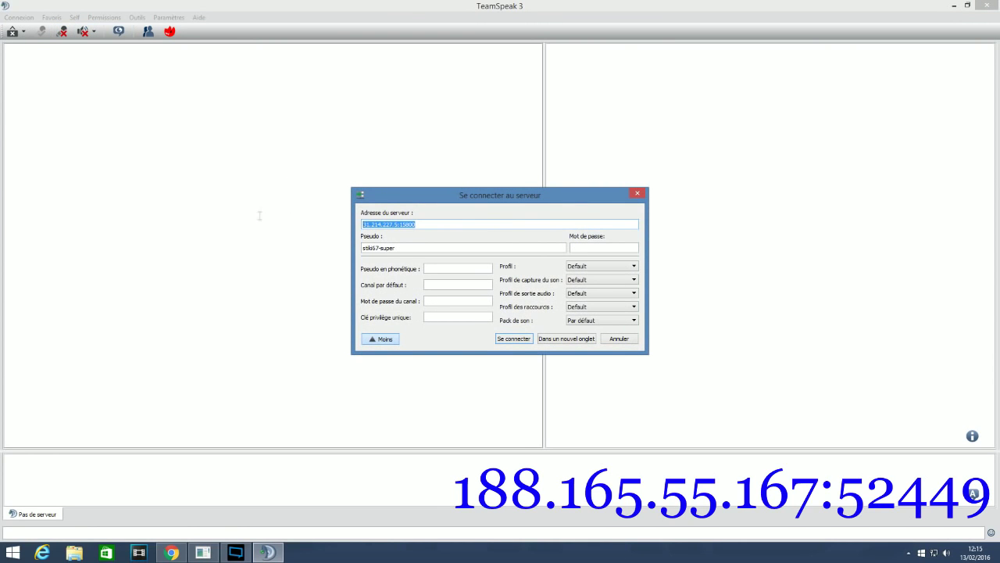
pyautogui.click(443, 221)
pyautogui.moveTo(444, 221); pyautogui.dragTo(362, 215)
pyautogui.click(448, 221)
pyautogui.moveTo(417, 226); pyautogui.dragTo(340, 237)
pyautogui.click(431, 248)
pyautogui.moveTo(417, 248); pyautogui.dragTo(343, 241)
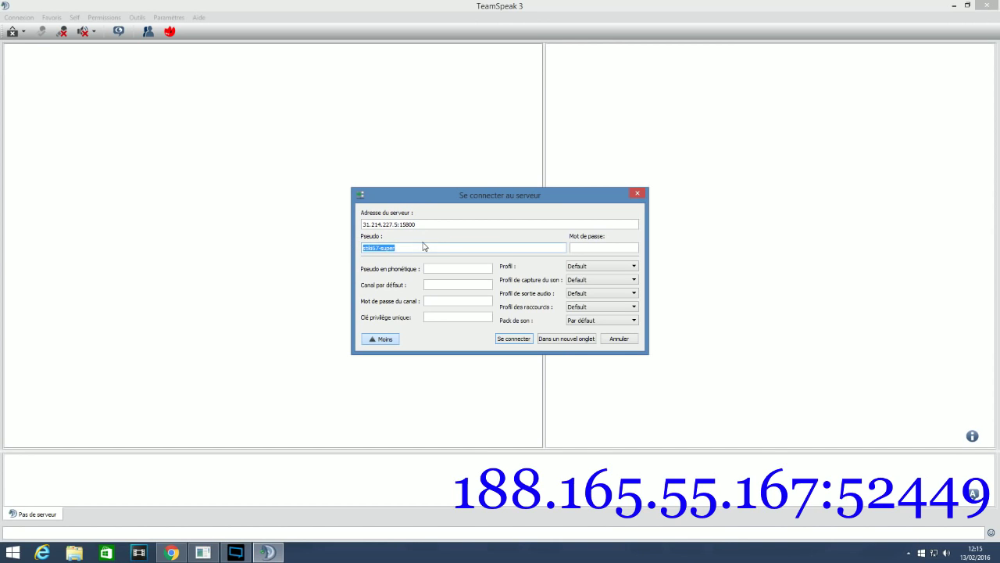
pyautogui.press('Tab')
pyautogui.click(513, 338)
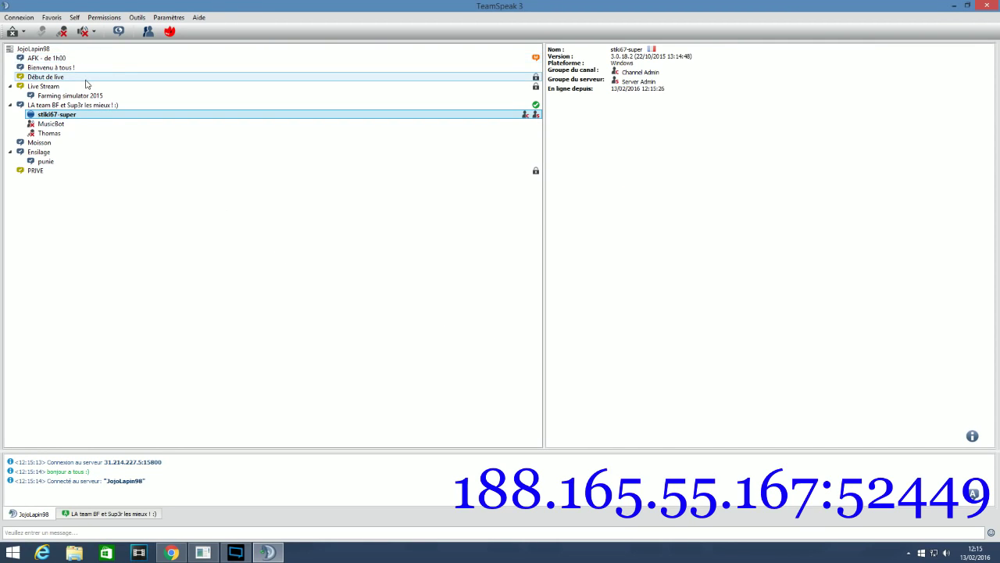
# Mute the microphone and connect to the subscribers' server from Favoris.
pyautogui.click(62, 29)
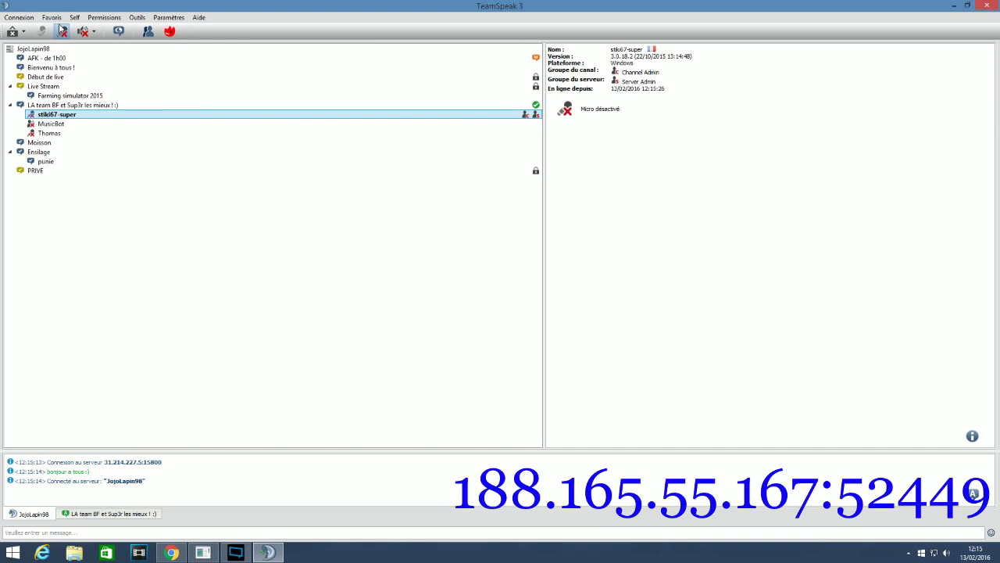
pyautogui.click(51, 17)
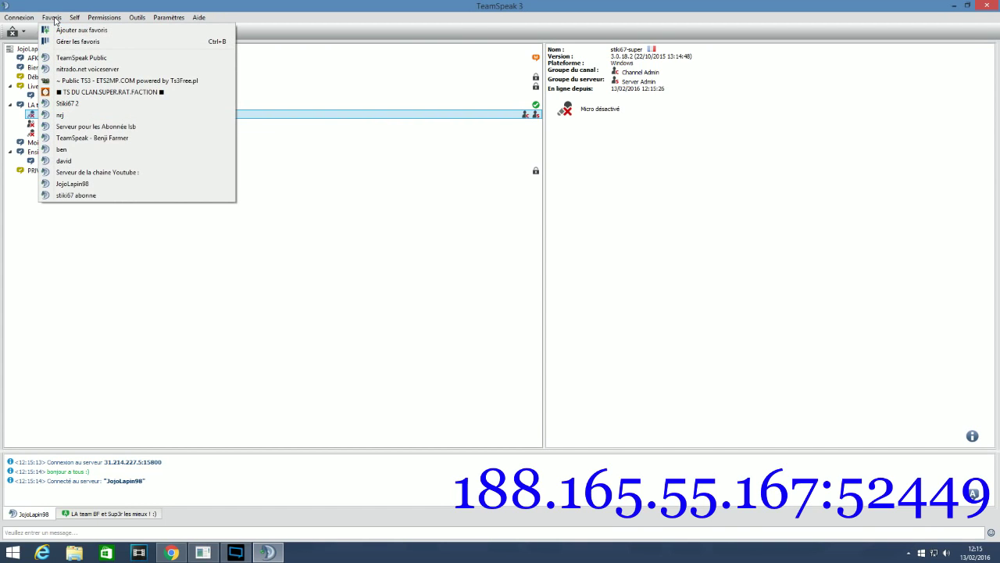
pyautogui.click(85, 195)
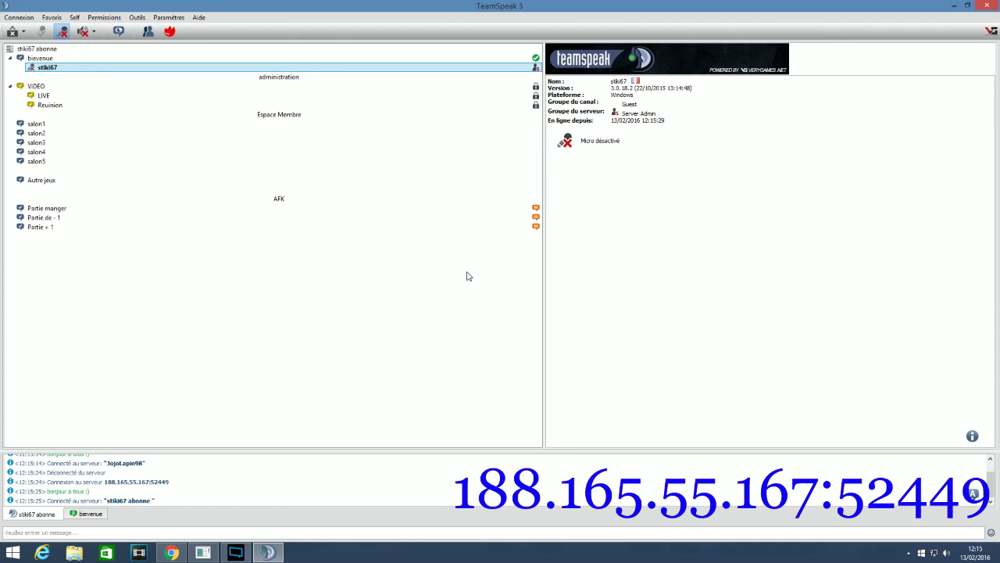
# View the server's connection info: 188.165.55.167:52449, version 3.0.11.4, 1 of 30 users.
pyautogui.click(37, 48)
pyautogui.rightClick(44, 49)
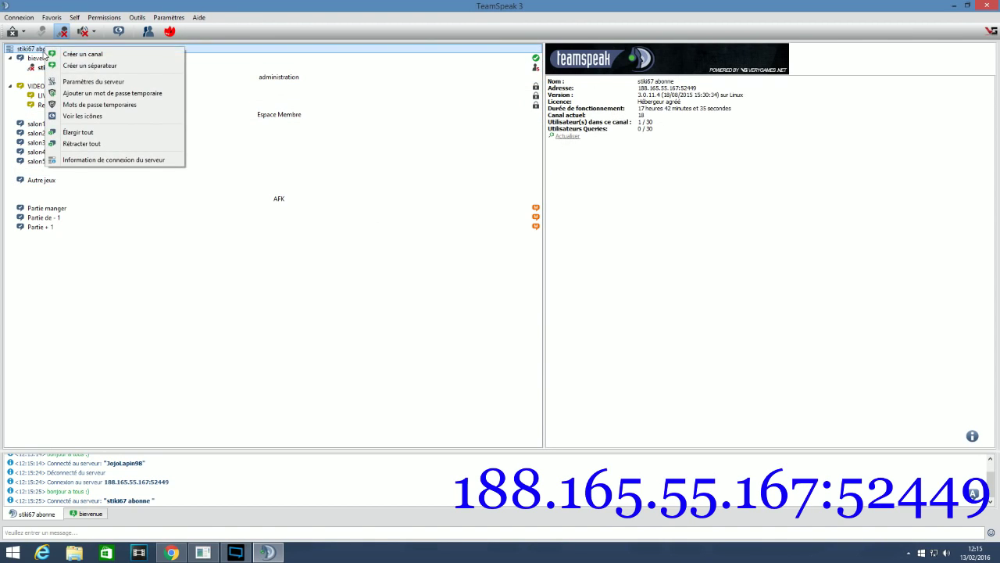
pyautogui.click(109, 160)
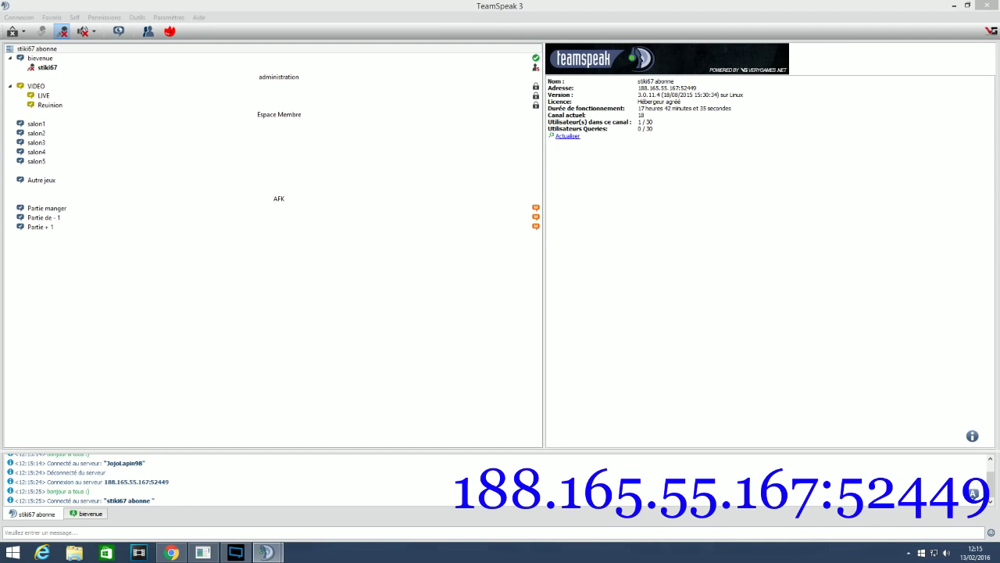
pyautogui.press('Escape')
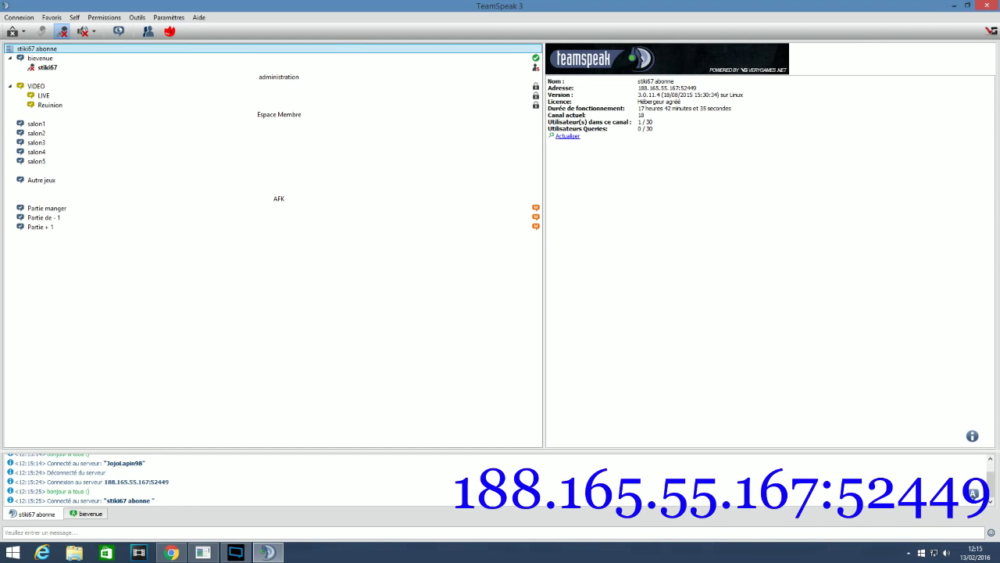
# Copy the address 188.165.55.167:52449 from the bookmark editor, then close it.
pyautogui.click(57, 17)
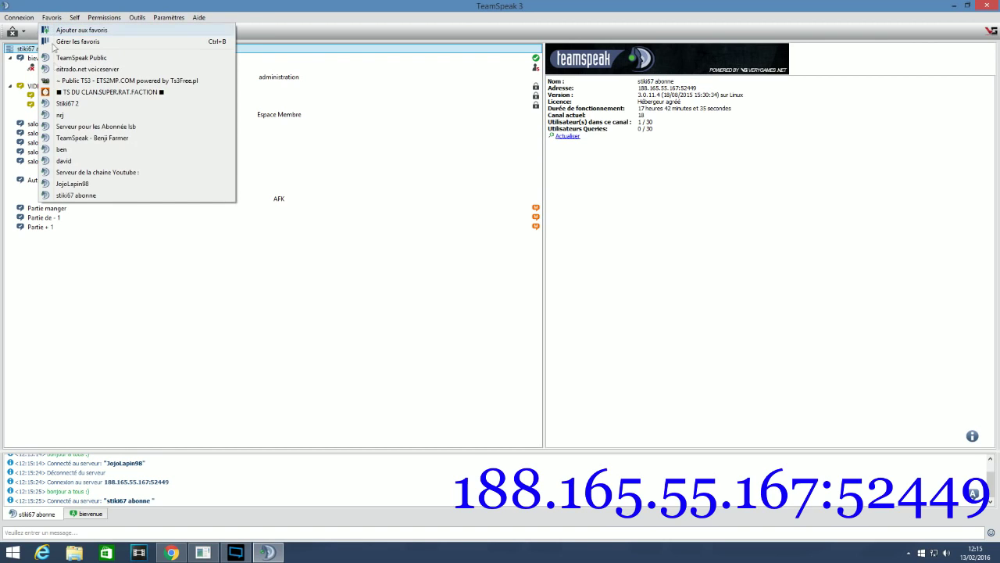
pyautogui.moveTo(94, 195)
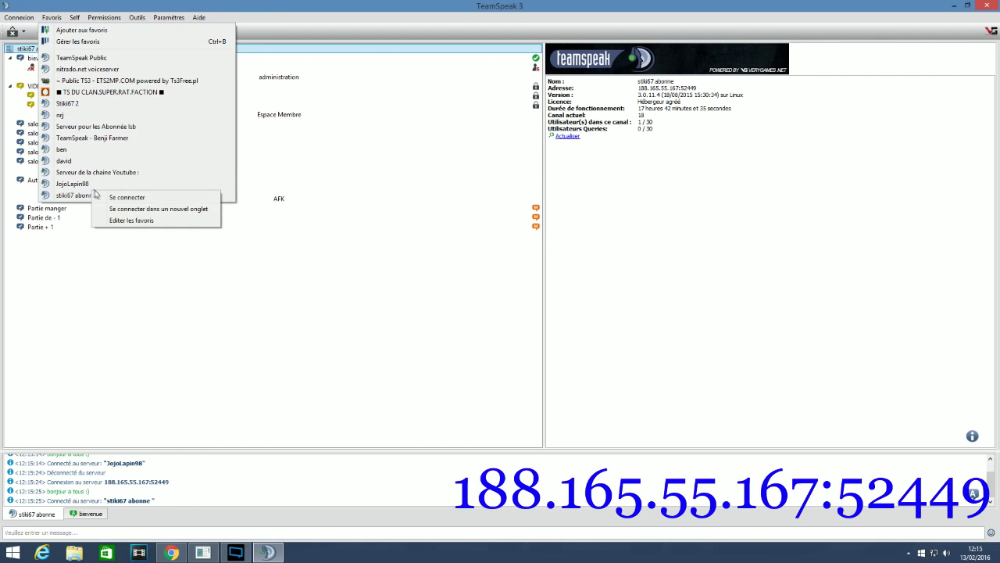
pyautogui.click(135, 225)
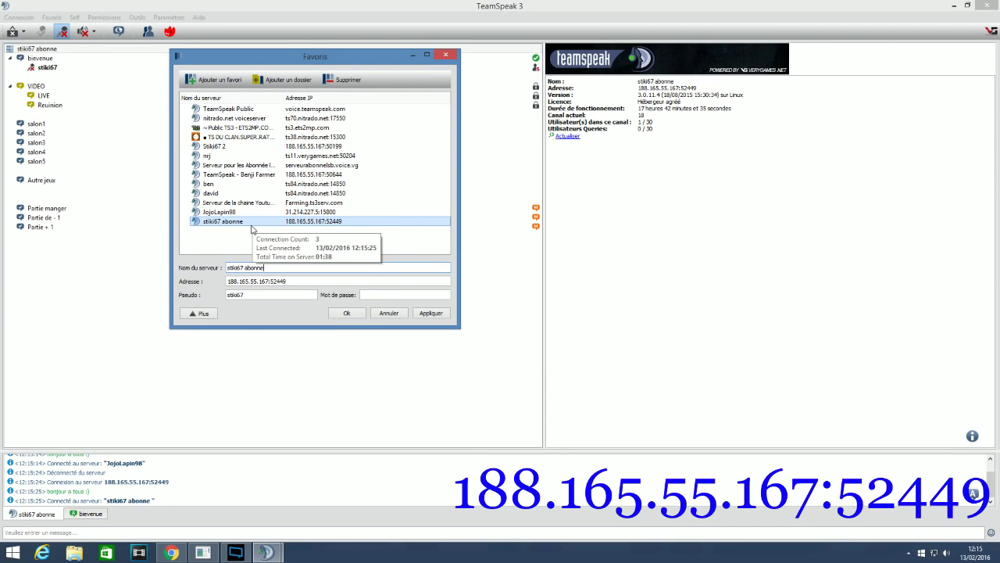
pyautogui.doubleClick(294, 280)
pyautogui.rightClick(269, 280)
pyautogui.click(270, 320)
pyautogui.press('Escape')
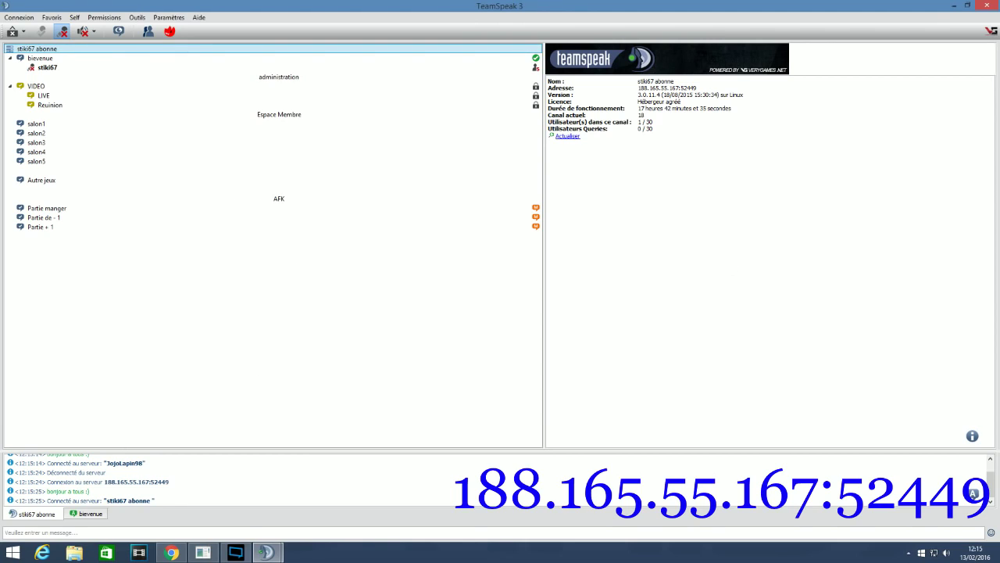
pyautogui.click(265, 552)
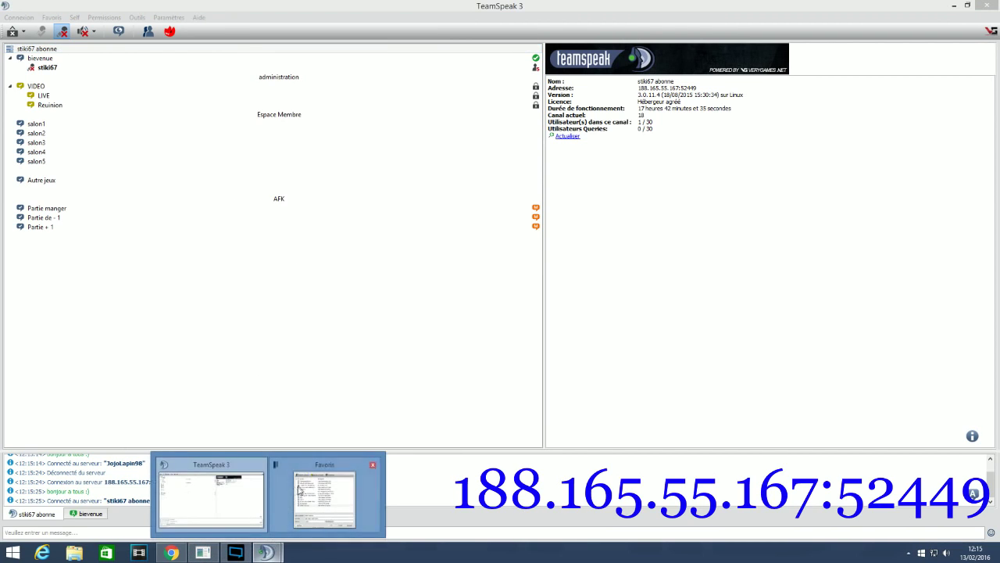
pyautogui.click(324, 496)
pyautogui.moveTo(270, 280); pyautogui.dragTo(199, 286)
pyautogui.moveTo(310, 280); pyautogui.dragTo(223, 283)
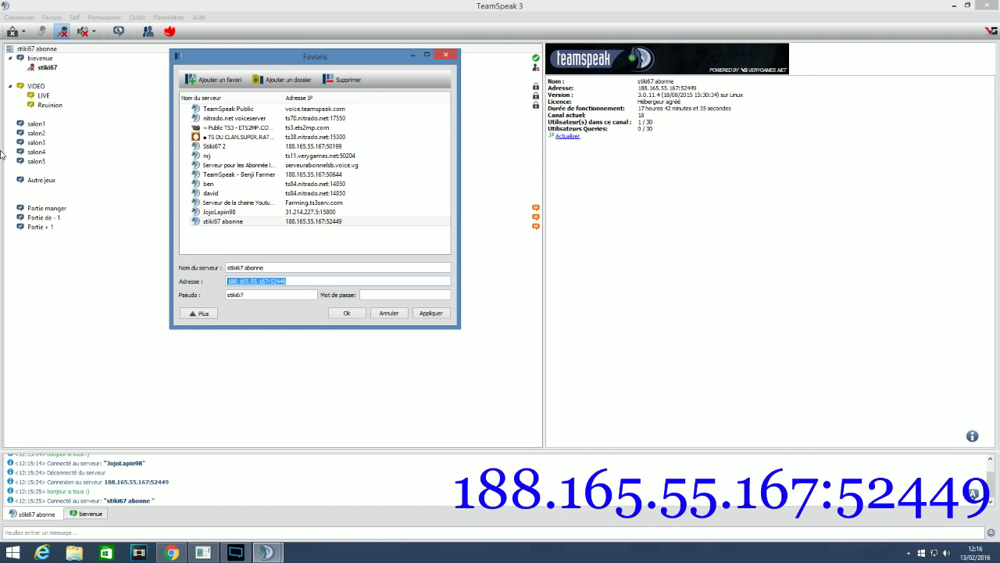
pyautogui.moveTo(385, 57); pyautogui.dragTo(735, 39)
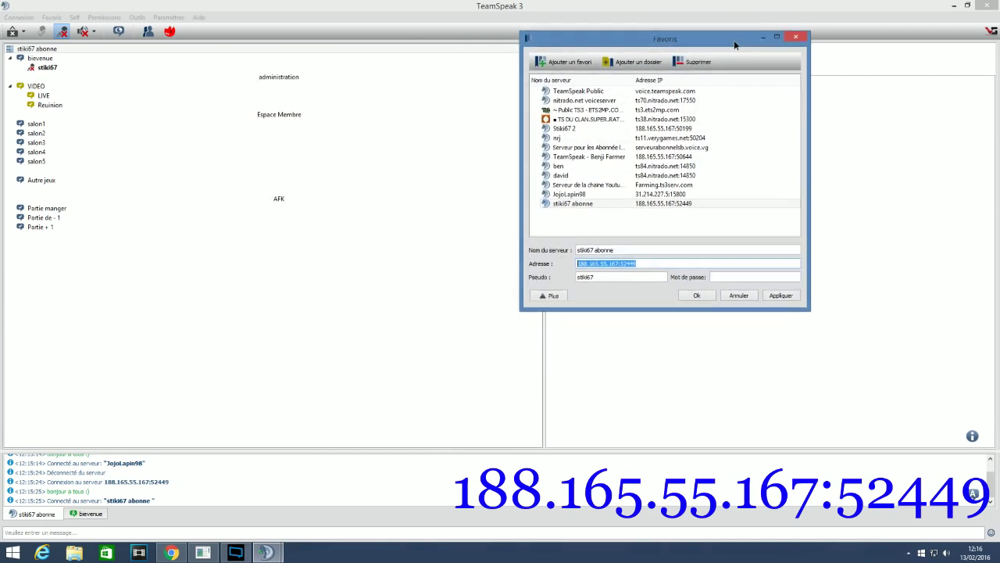
pyautogui.click(802, 37)
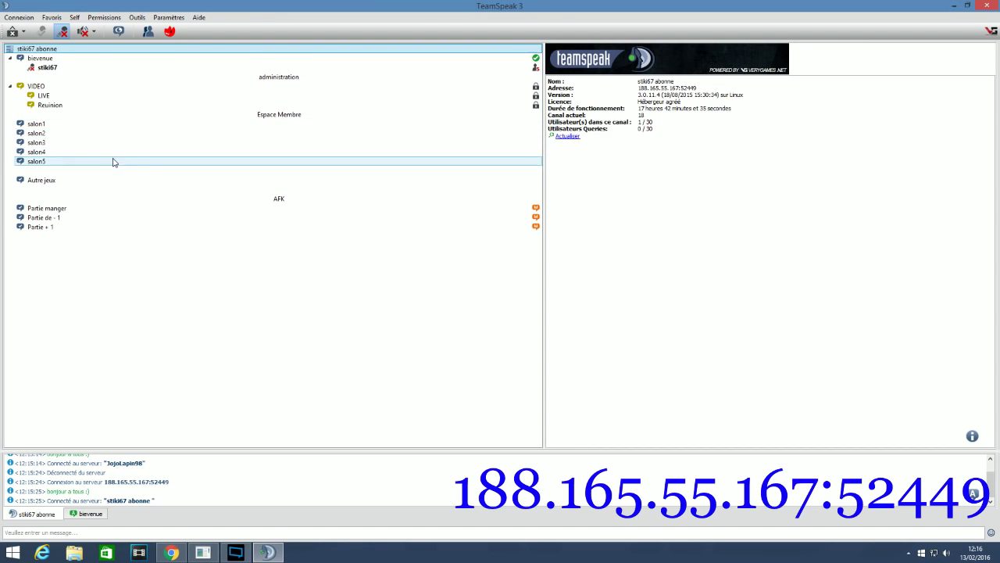
# Move through channels salon1 to salon5, ending in salon5.
pyautogui.doubleClick(73, 124)
pyautogui.doubleClick(82, 133)
pyautogui.doubleClick(84, 143)
pyautogui.doubleClick(89, 150)
pyautogui.doubleClick(109, 161)
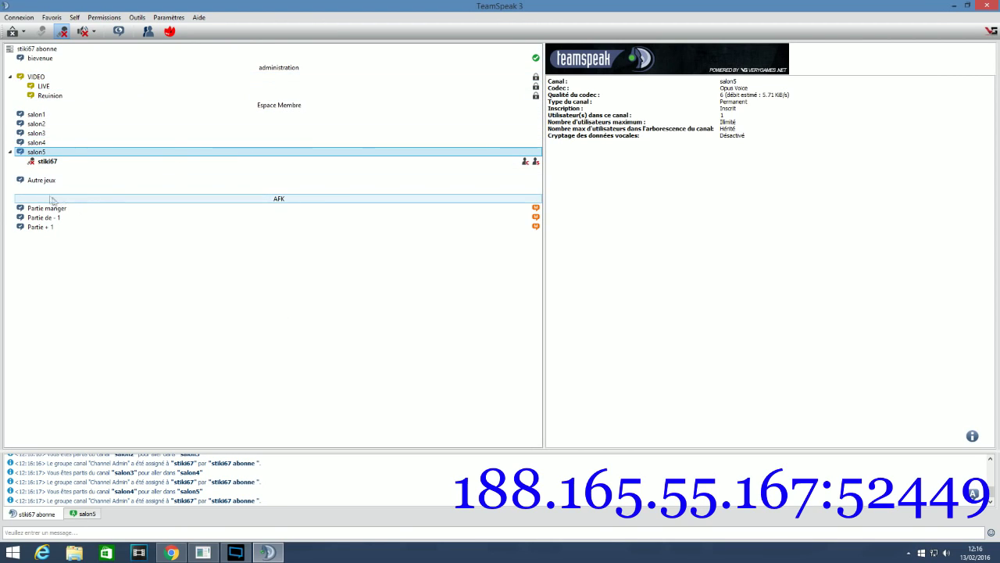
# Hop through Autre jeux, VIDEO, salon1 and salon3, finally settling in the VIDEO channel.
pyautogui.click(59, 171)
pyautogui.doubleClick(75, 181)
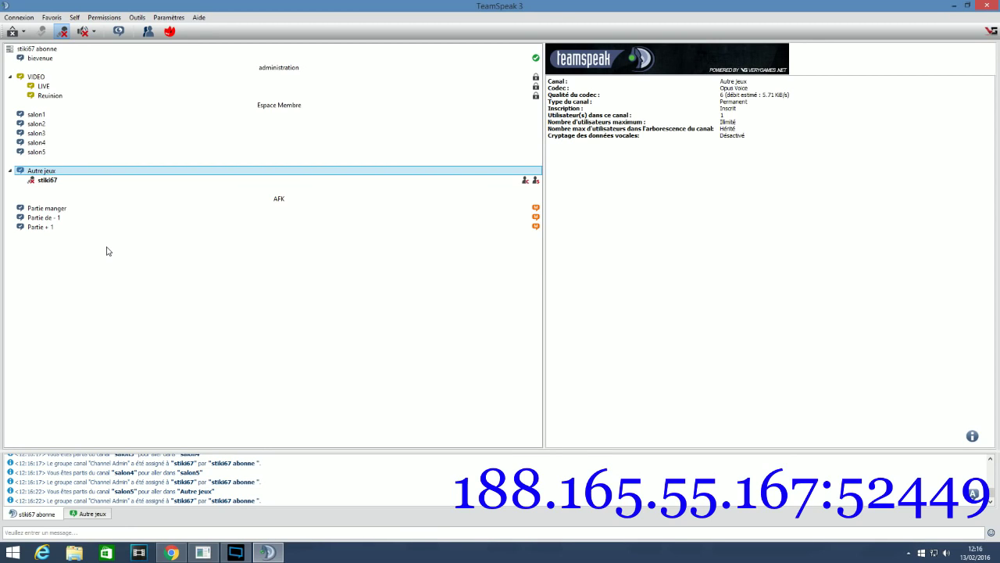
pyautogui.click(87, 69)
pyautogui.doubleClick(87, 76)
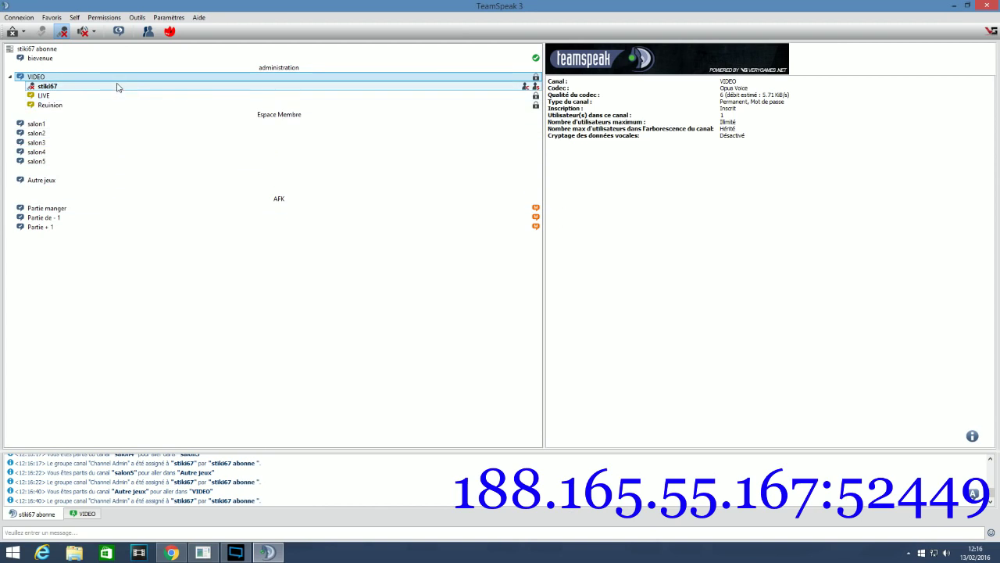
pyautogui.click(79, 126)
pyautogui.doubleClick(79, 128)
pyautogui.doubleClick(92, 144)
pyautogui.click(85, 125)
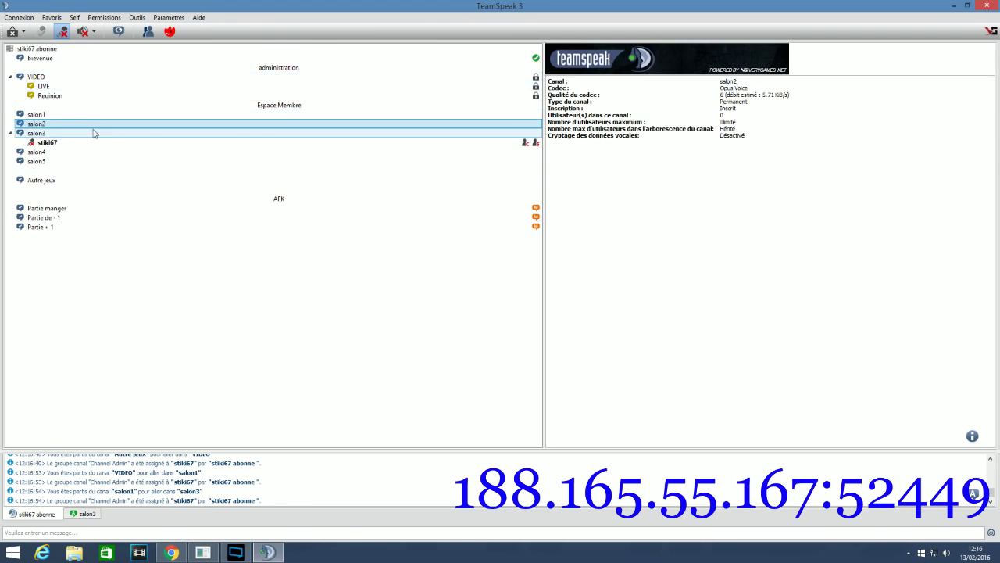
pyautogui.doubleClick(100, 78)
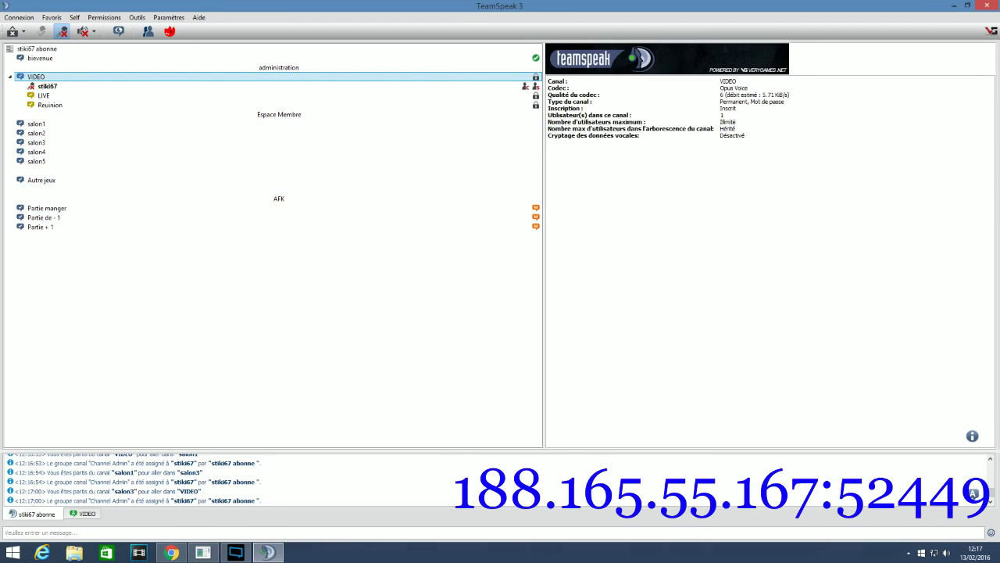
# Open the Connexion menu to disconnect from the server.
pyautogui.click(23, 18)
# Disconnect, close TeamSpeak and bring the Chrome window back.
pyautogui.click(61, 43)
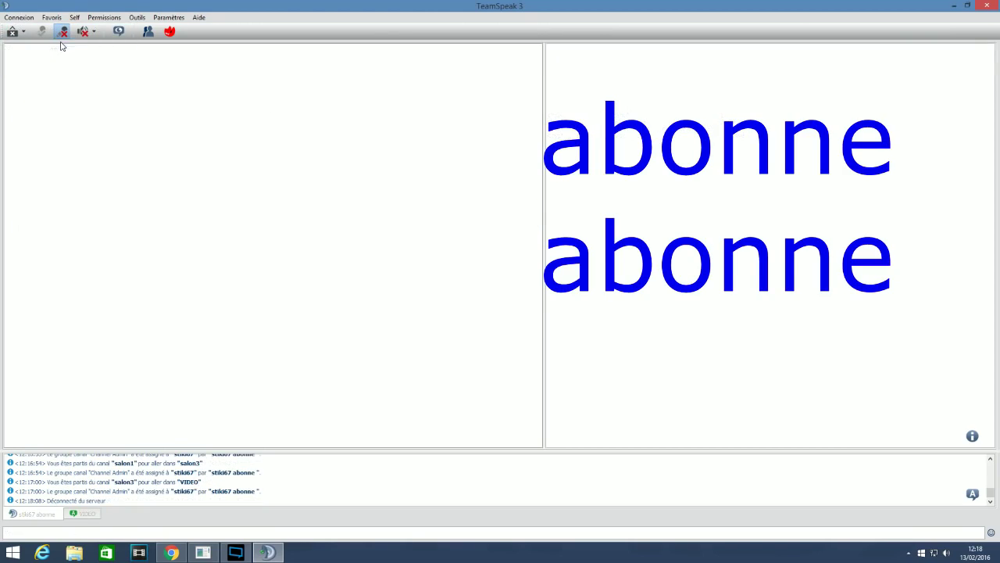
pyautogui.click(989, 6)
pyautogui.click(171, 552)
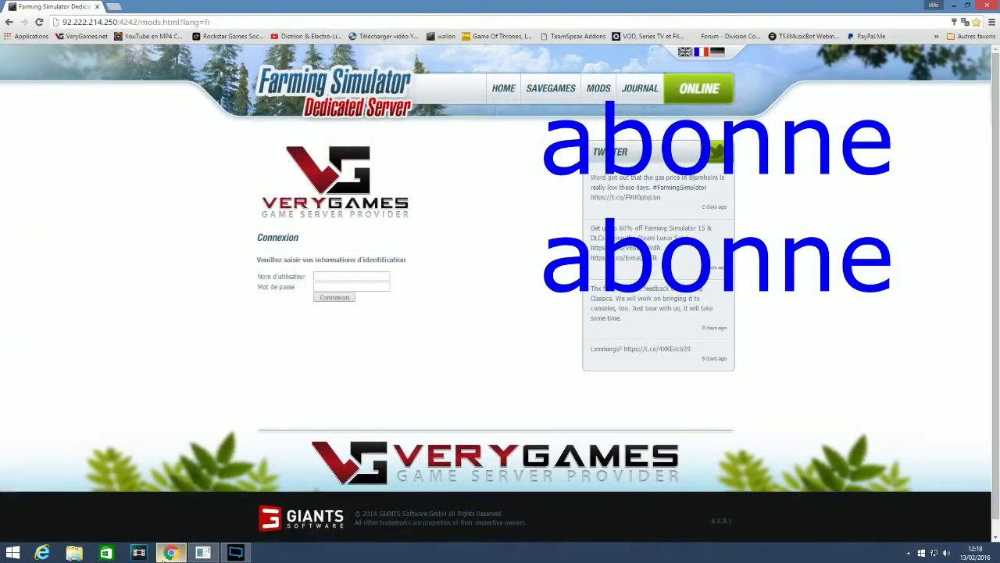
# Log in to the dedicated-server web panel with the panel username and password.
pyautogui.click(240, 24)
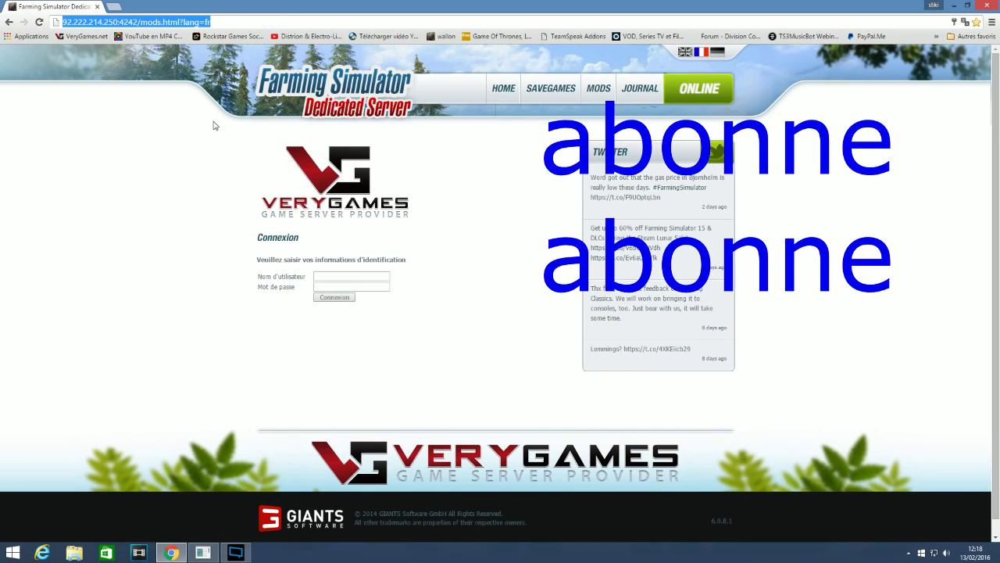
pyautogui.click(339, 278)
pyautogui.click(339, 278)
pyautogui.write('abonne')
pyautogui.click(338, 287)
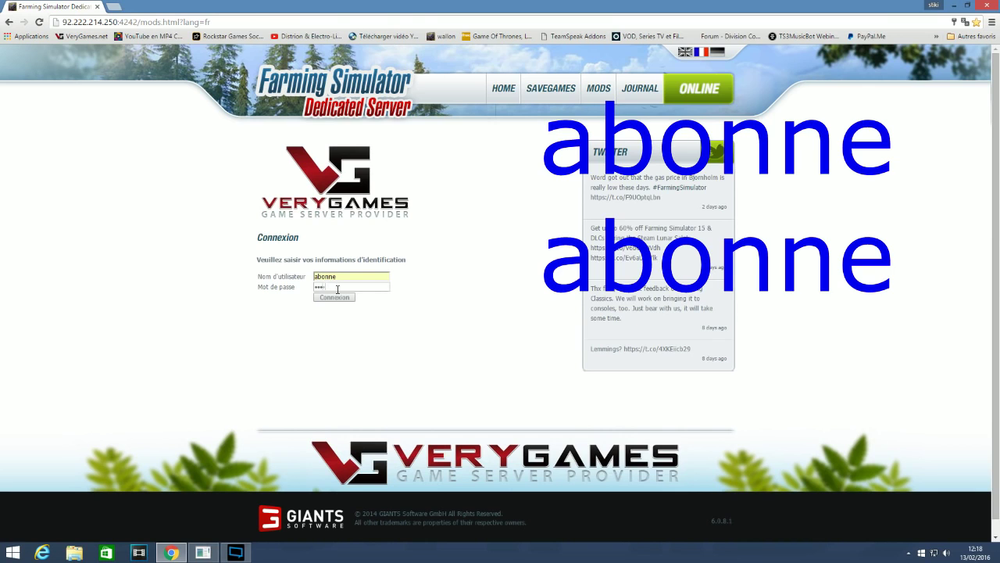
pyautogui.click(325, 301)
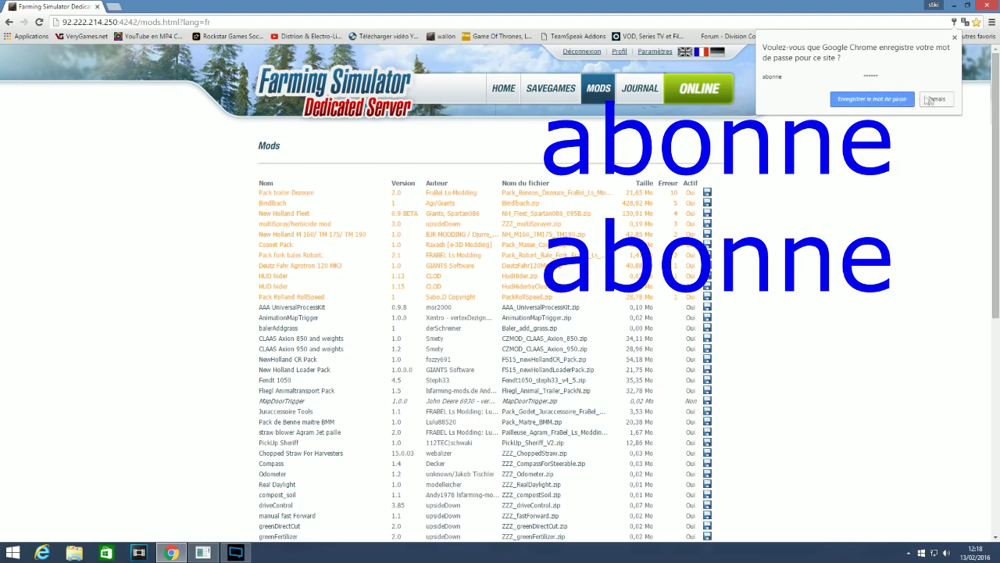
# Dismiss the browser's save-password prompt and view the server's home overview page.
pyautogui.click(868, 100)
pyautogui.scroll(-15, 527, 351)
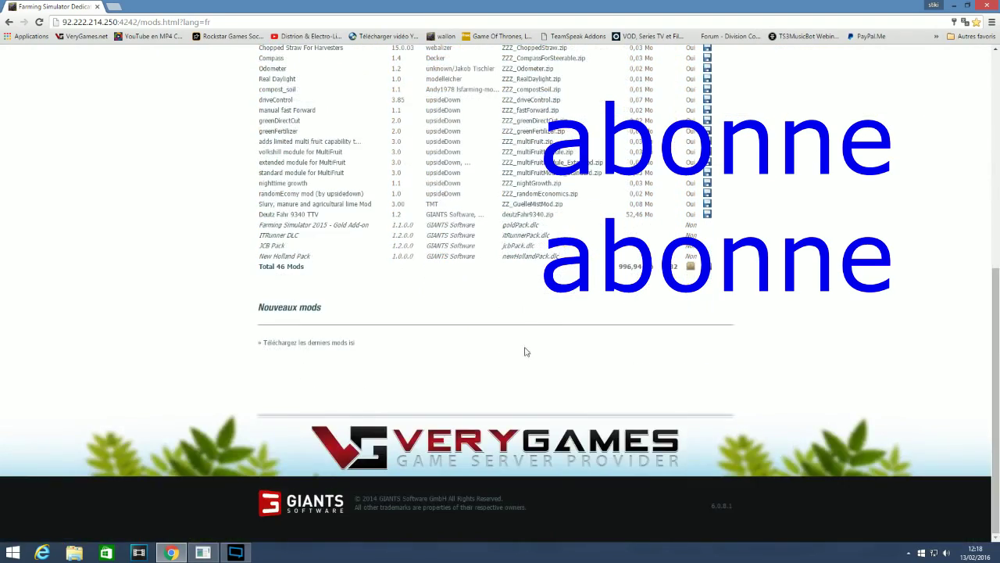
pyautogui.scroll(15, 527, 351)
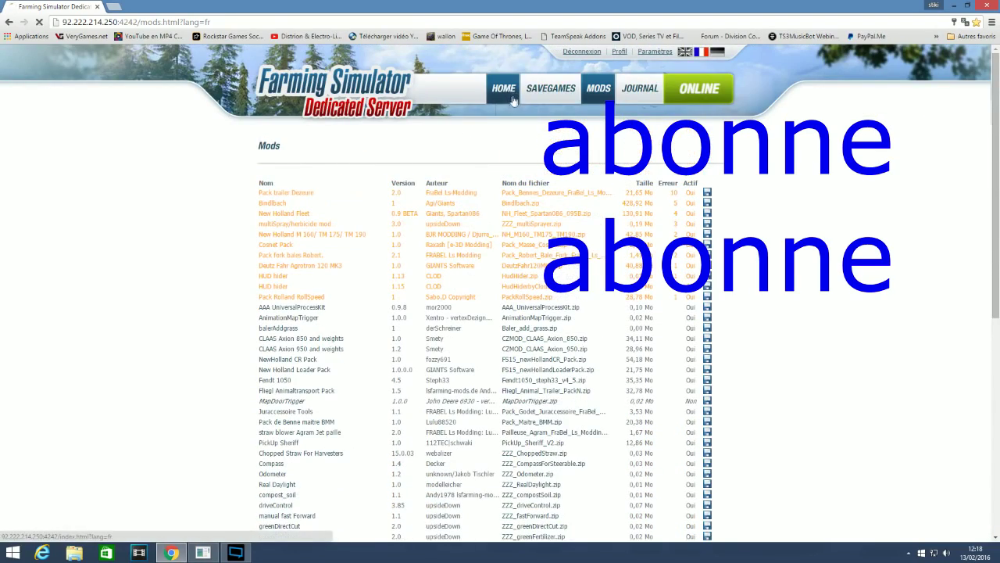
pyautogui.click(504, 99)
pyautogui.scroll(-3, 412, 223)
pyautogui.scroll(1, 412, 223)
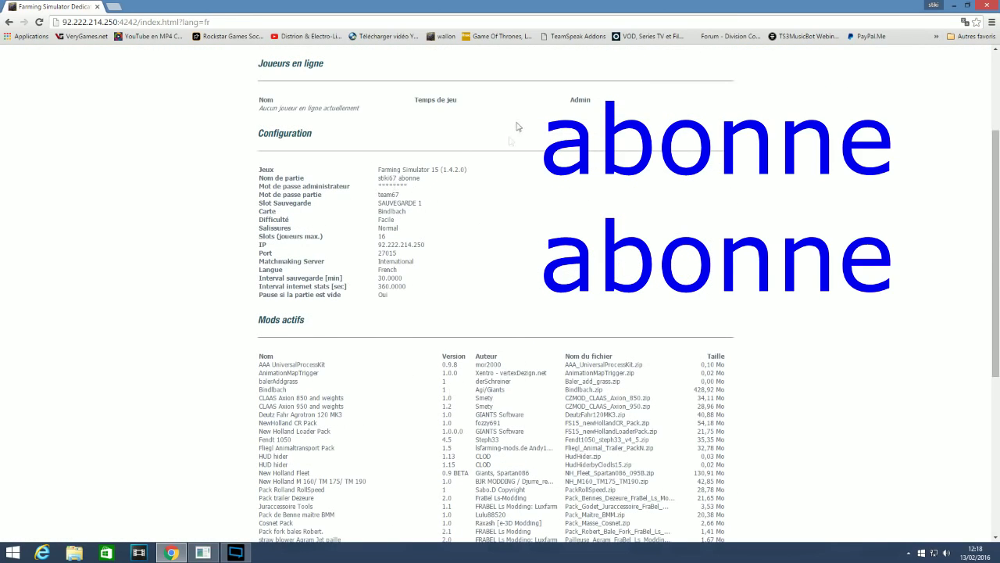
pyautogui.scroll(3, 510, 141)
# Review the Bindlbach saved game on the Savegames page, then return to the installed mods list.
pyautogui.click(576, 88)
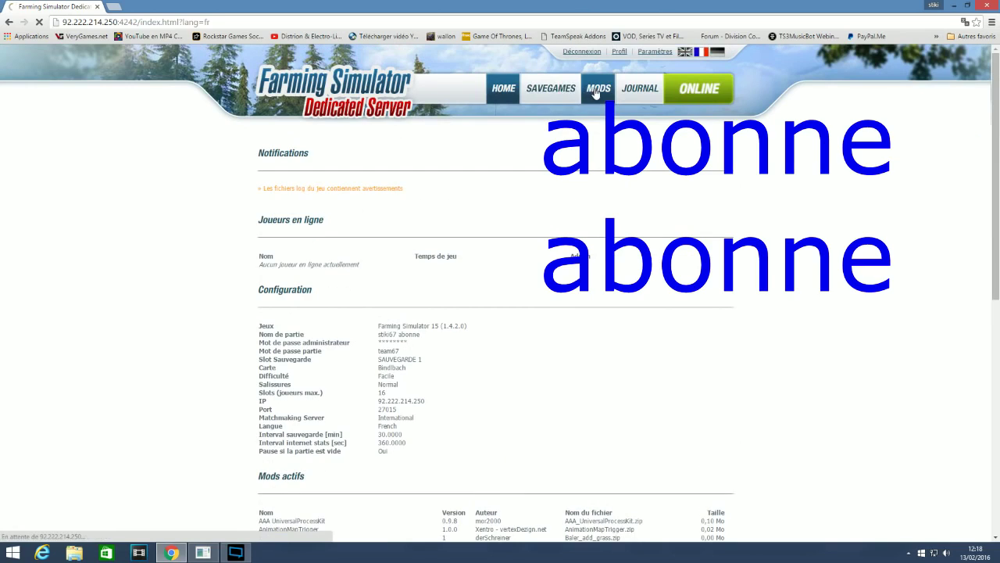
pyautogui.click(510, 89)
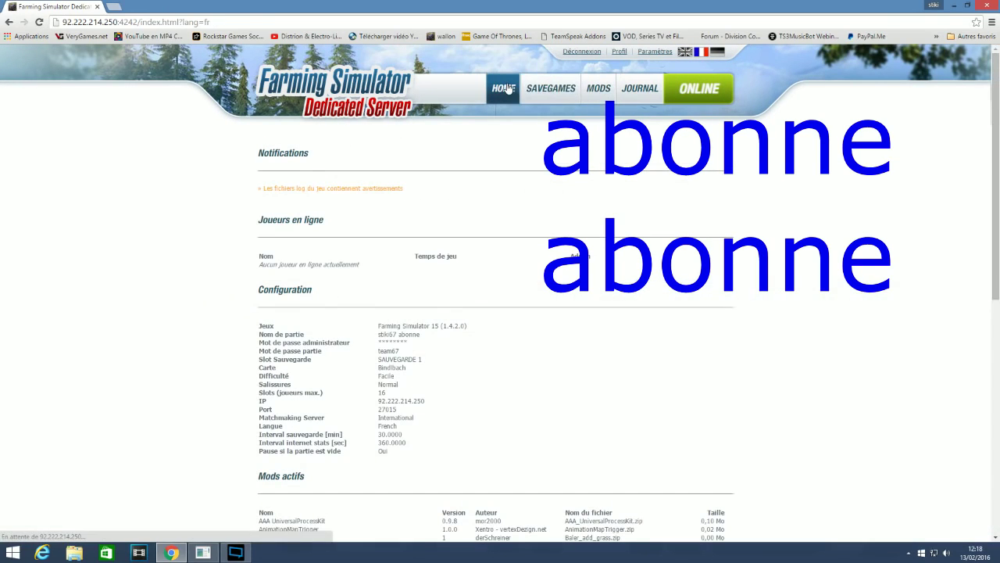
pyautogui.click(590, 84)
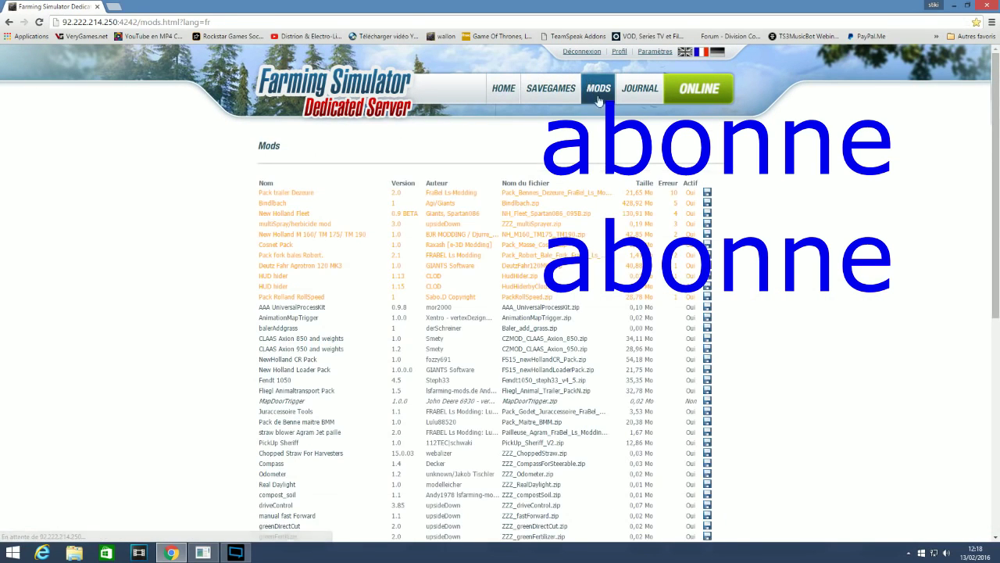
pyautogui.click(560, 92)
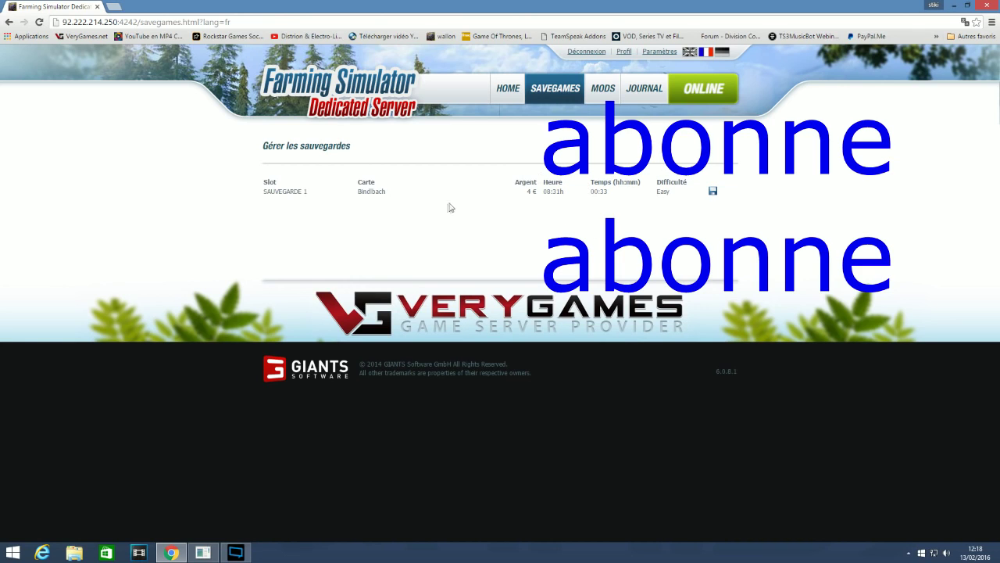
pyautogui.click(508, 84)
pyautogui.click(563, 86)
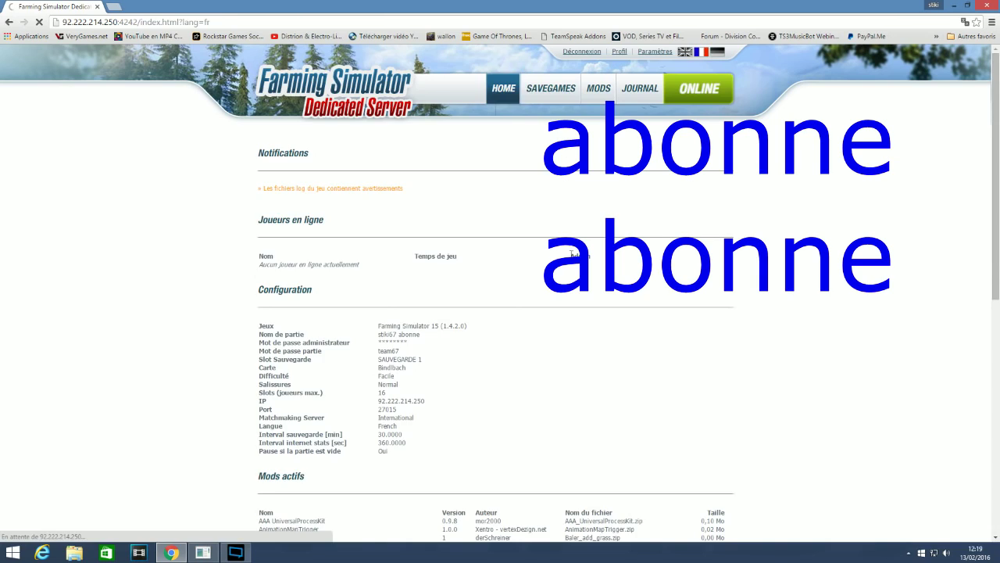
pyautogui.click(613, 90)
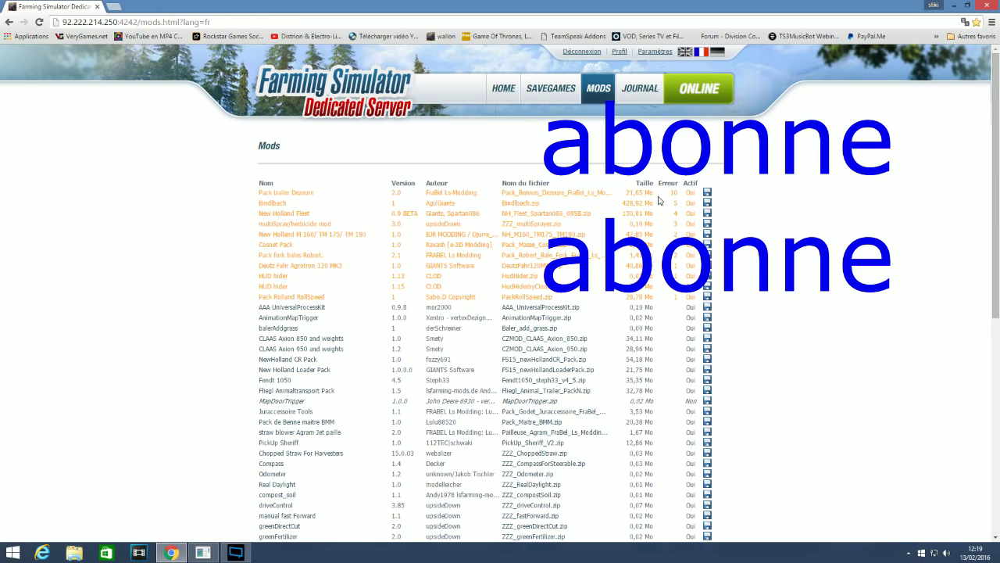
# Download all 46 active mods (996,94 Mo) as a single archive.
pyautogui.scroll(-5, 470, 192)
pyautogui.scroll(1, 508, 219)
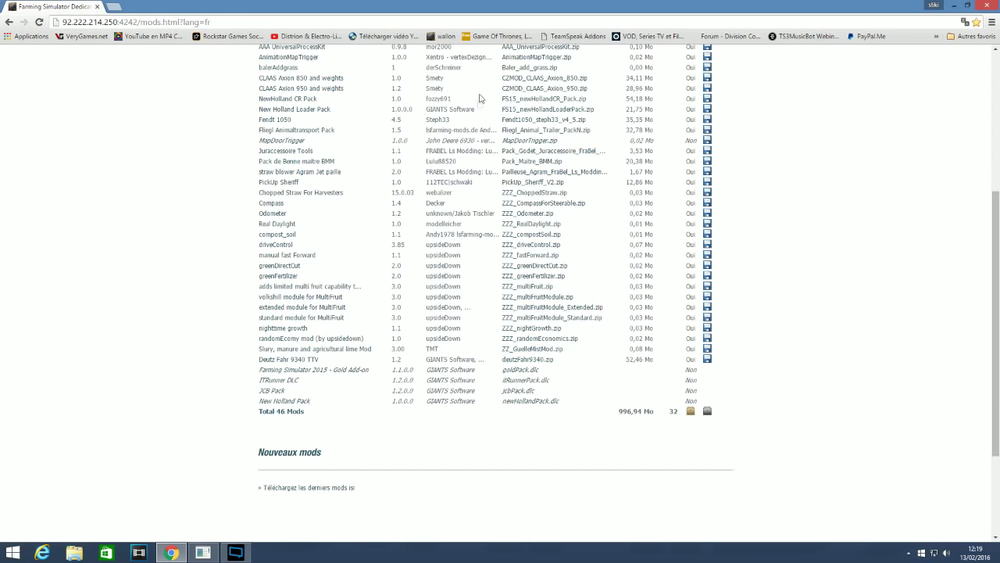
pyautogui.scroll(5, 578, 346)
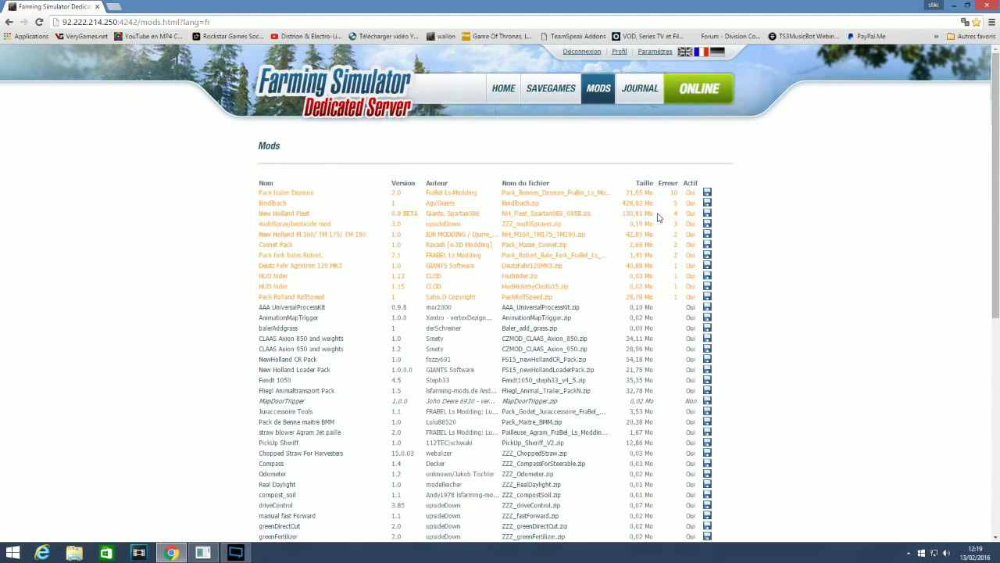
pyautogui.scroll(-1, 656, 217)
pyautogui.scroll(-2, 704, 156)
pyautogui.scroll(3, 773, 110)
pyautogui.scroll(-3, 693, 431)
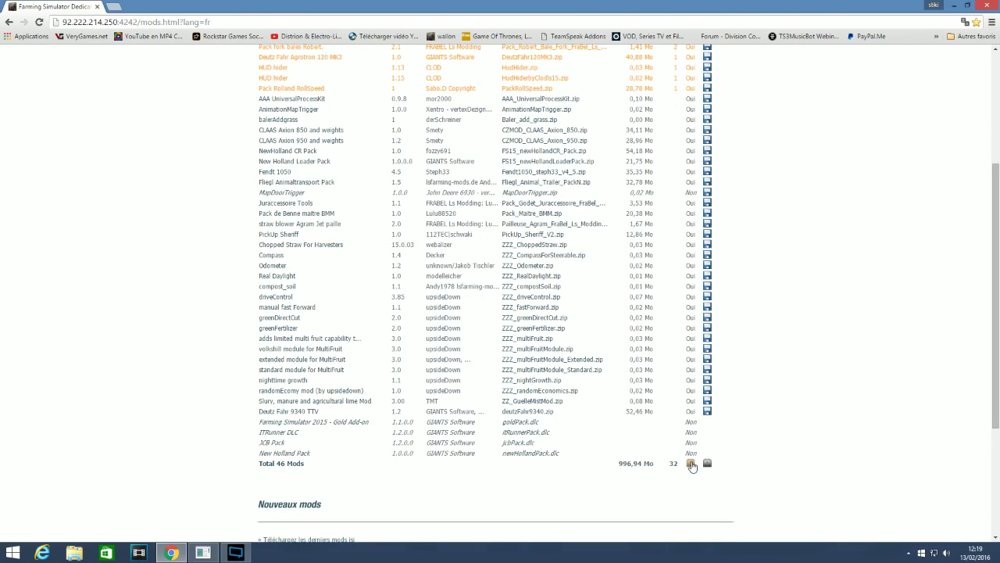
pyautogui.click(691, 464)
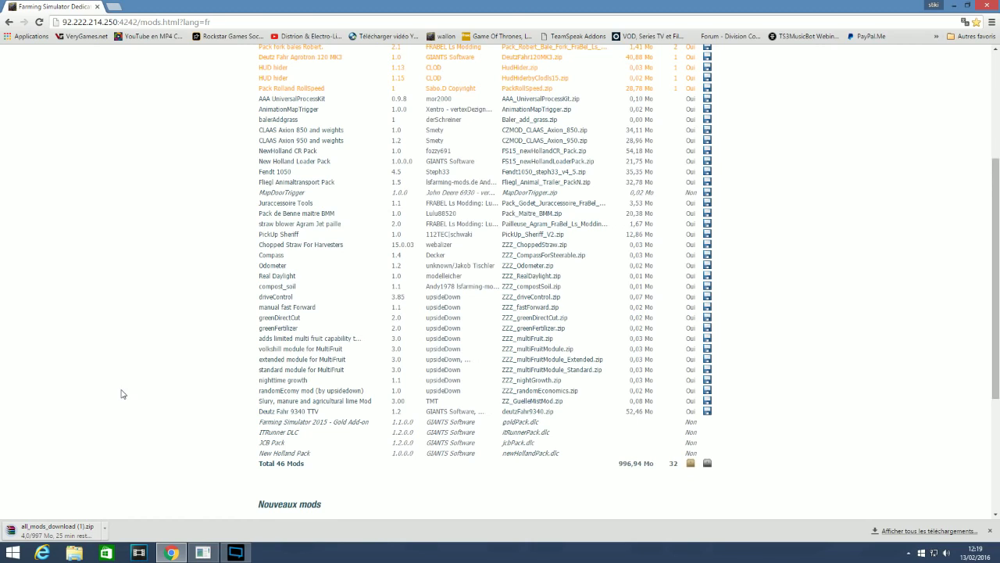
# Cancel the duplicate mods archive download in the browser's downloads list and close that page.
pyautogui.click(960, 531)
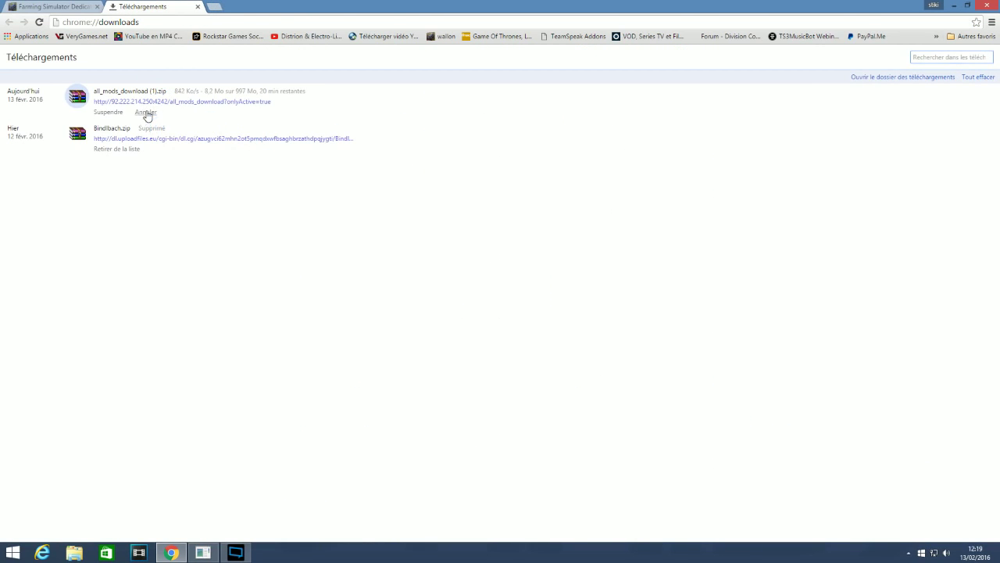
pyautogui.click(146, 111)
pyautogui.rightClick(147, 111)
pyautogui.press('Escape')
pyautogui.click(197, 7)
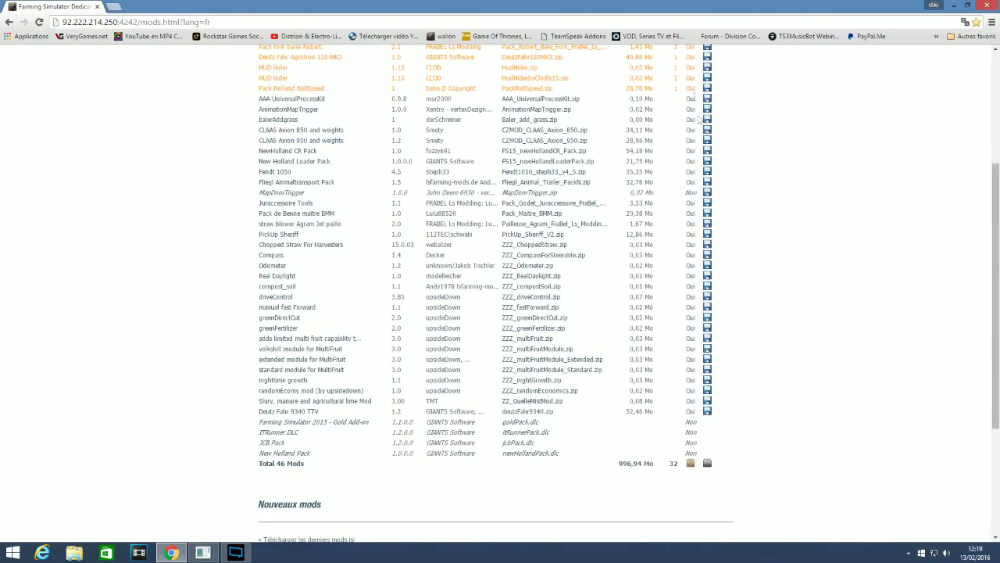
pyautogui.scroll(2, 699, 118)
pyautogui.moveTo(657, 150); pyautogui.dragTo(617, 150)
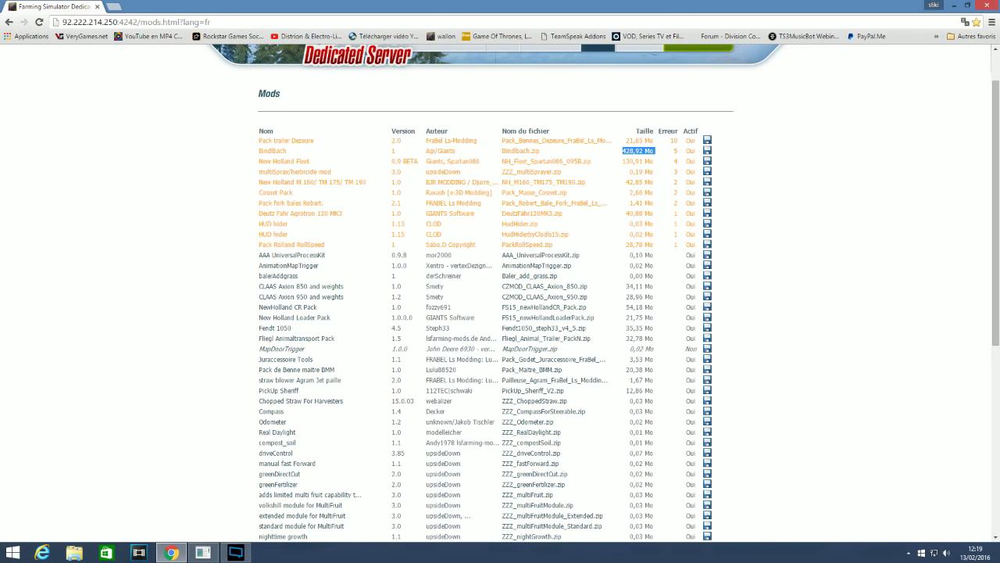
pyautogui.scroll(-5, 585, 290)
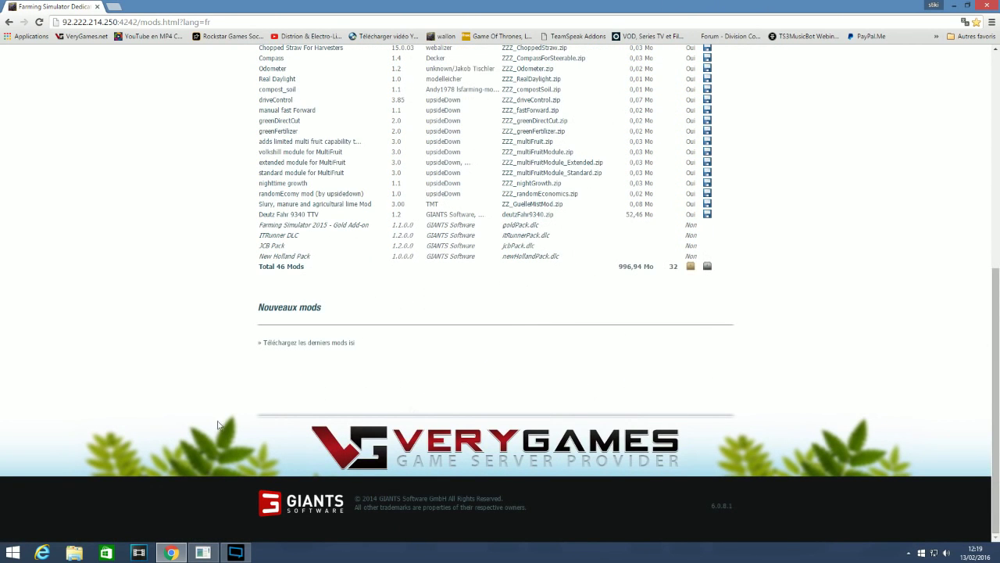
# Inspect all_mods_download.zip in Téléchargements (95 files), then close WinRAR and minimise Explorer.
pyautogui.click(74, 552)
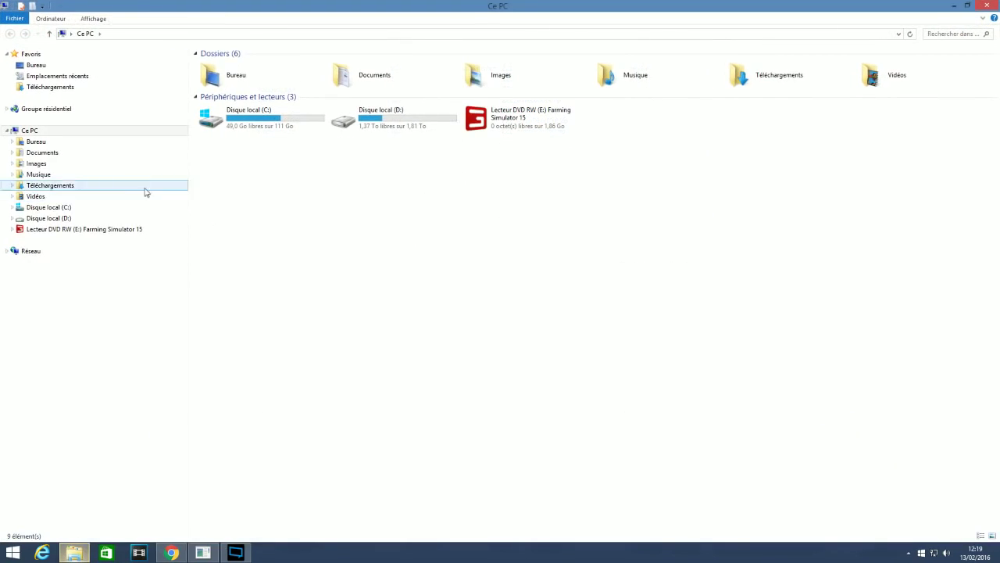
pyautogui.click(72, 186)
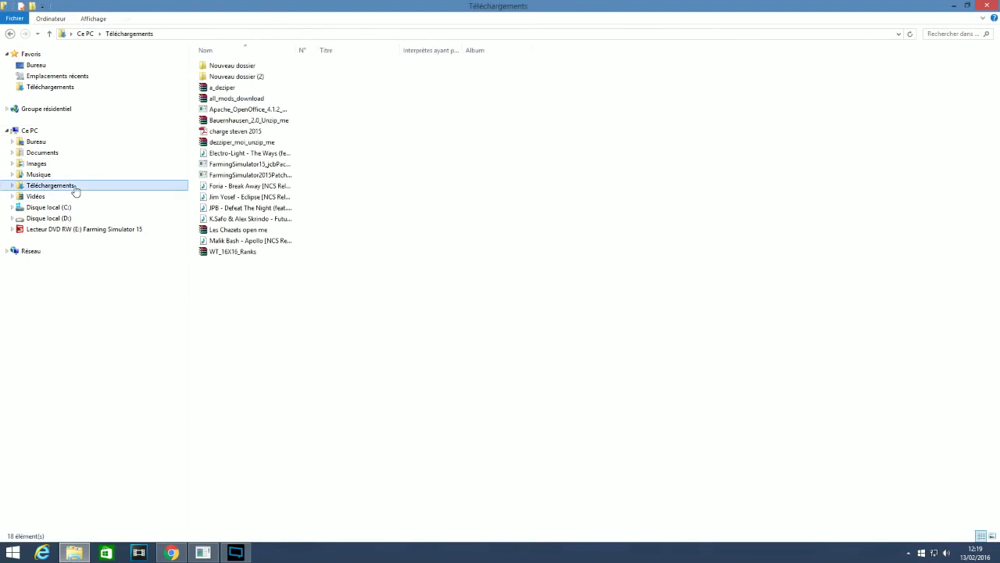
pyautogui.doubleClick(253, 98)
pyautogui.scroll(-20, 703, 235)
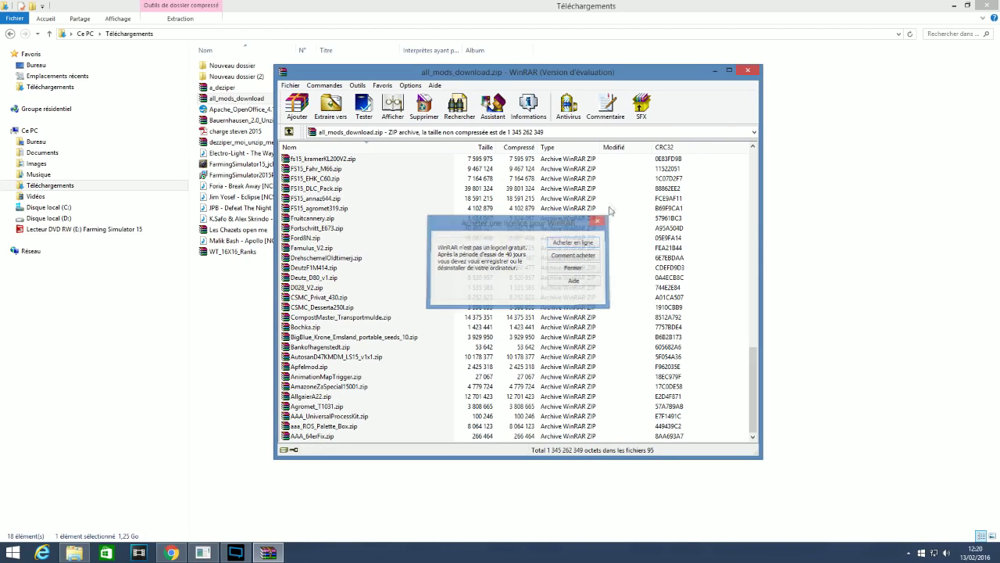
pyautogui.click(599, 223)
pyautogui.click(748, 70)
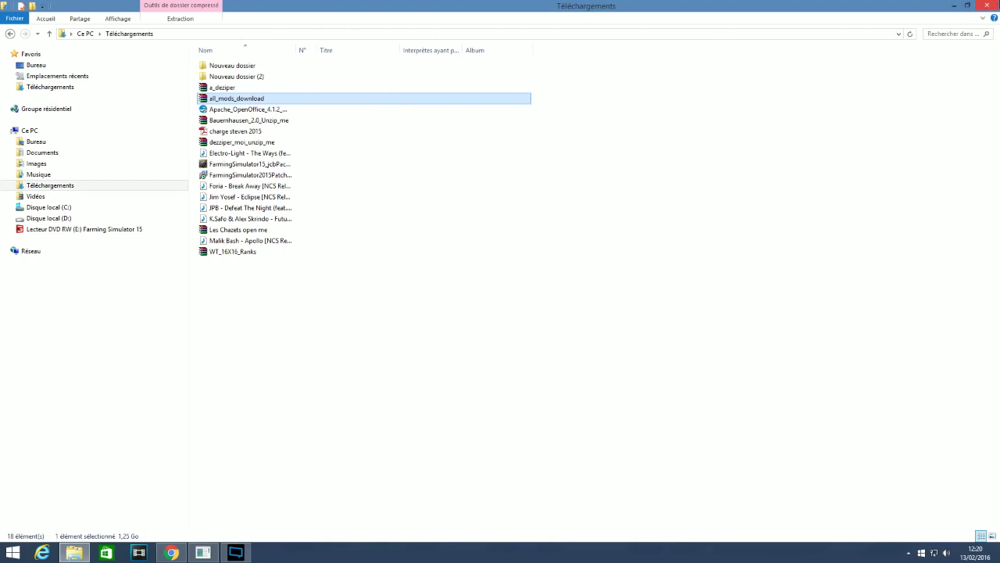
pyautogui.click(954, 6)
pyautogui.scroll(5, 357, 353)
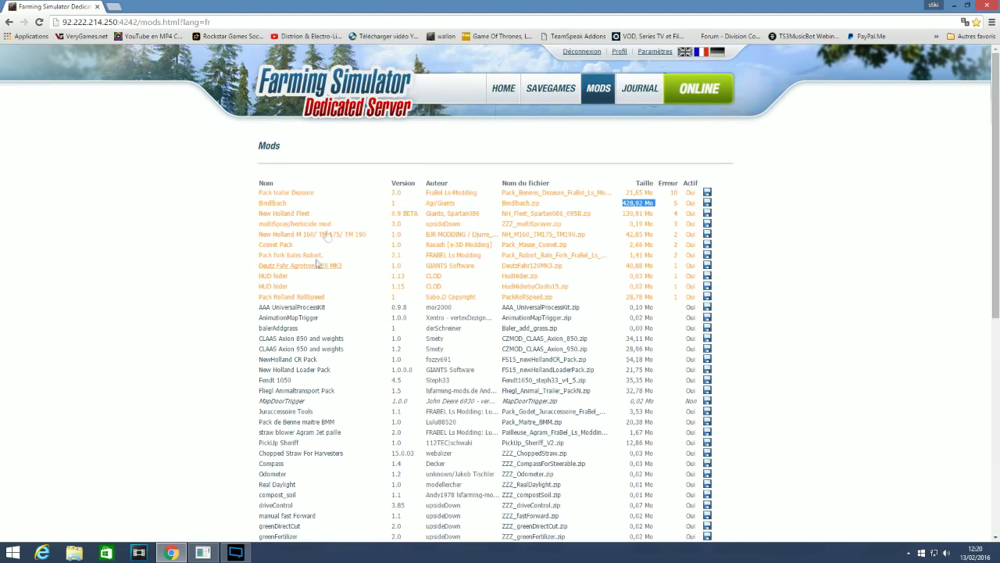
# Select the Nom de partie and password values in the home page's Configuration, then close Chrome.
pyautogui.click(515, 98)
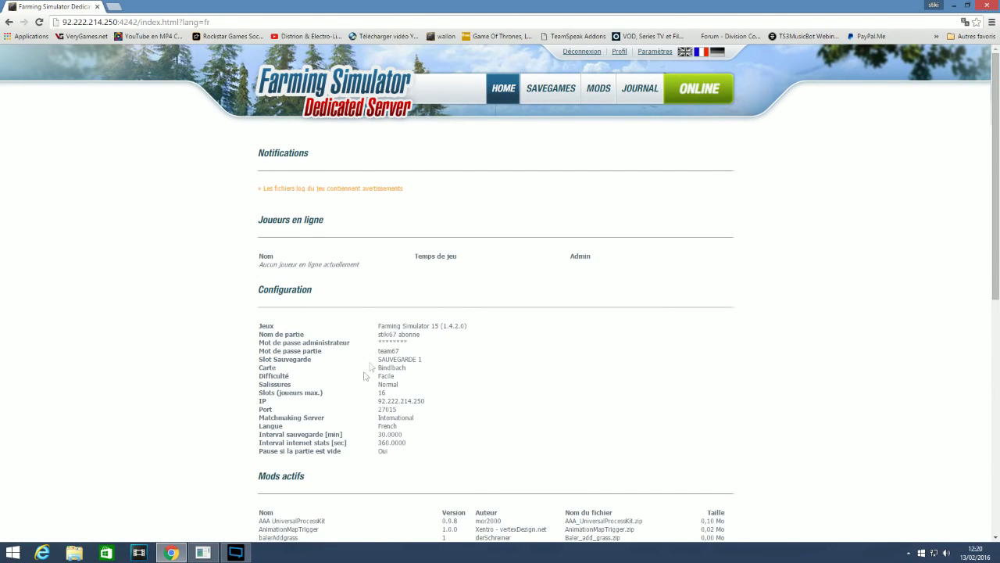
pyautogui.moveTo(426, 334); pyautogui.dragTo(377, 338)
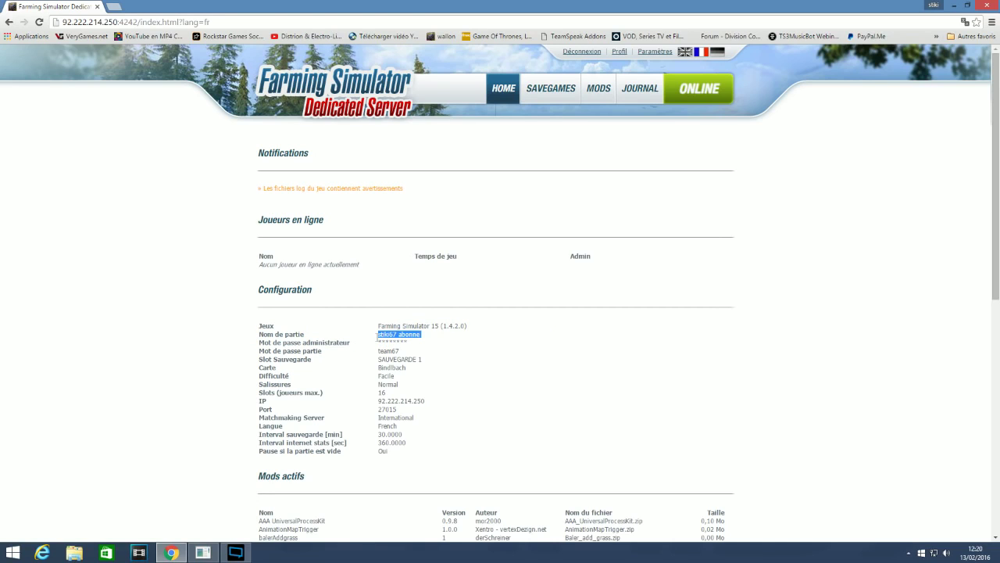
pyautogui.doubleClick(399, 343)
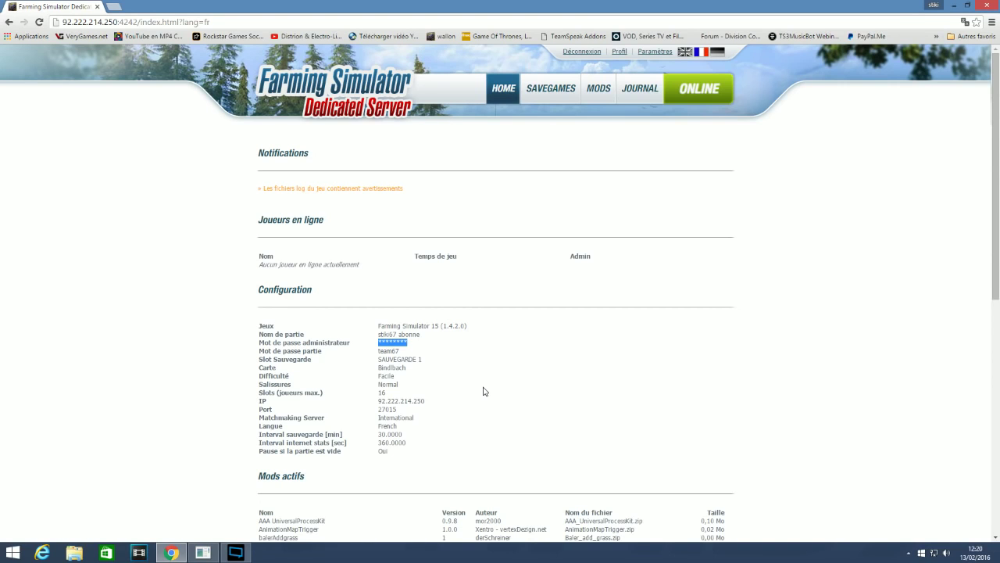
pyautogui.scroll(-2, 477, 391)
pyautogui.scroll(2, 383, 466)
pyautogui.click(996, 4)
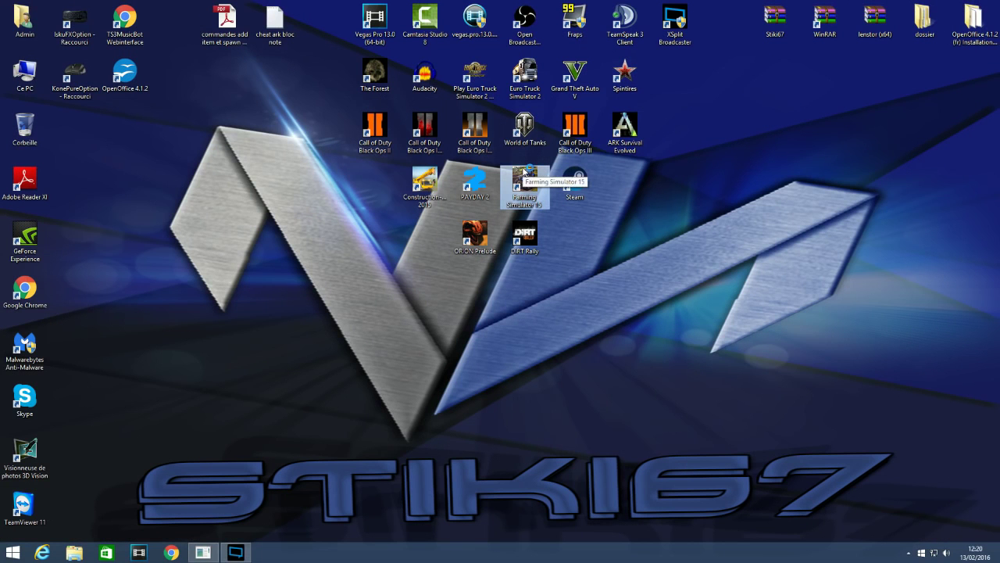
# Launch Farming Simulator 15 and browse multiplayer games to join in a chosen region.
pyautogui.doubleClick(524, 176)
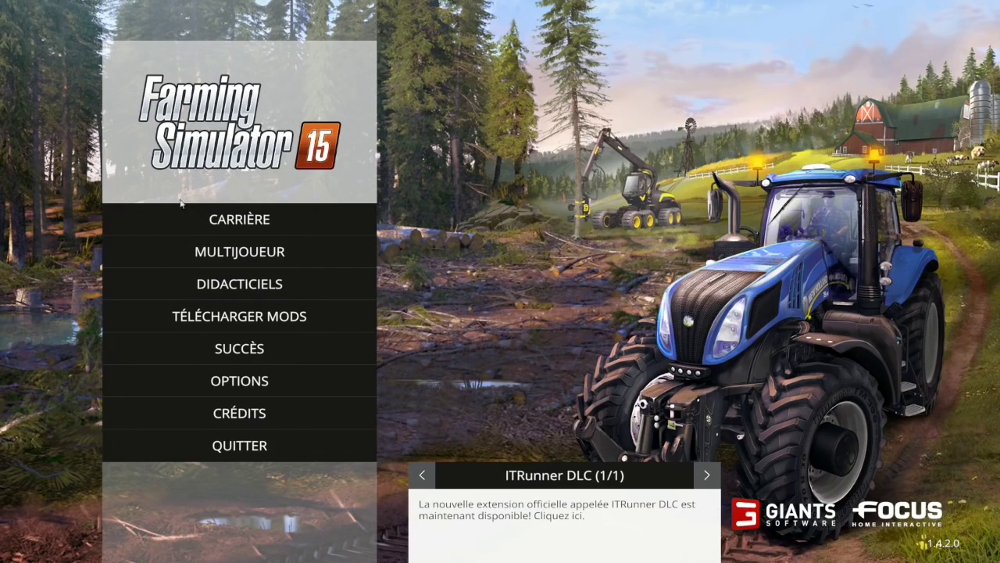
pyautogui.click(336, 252)
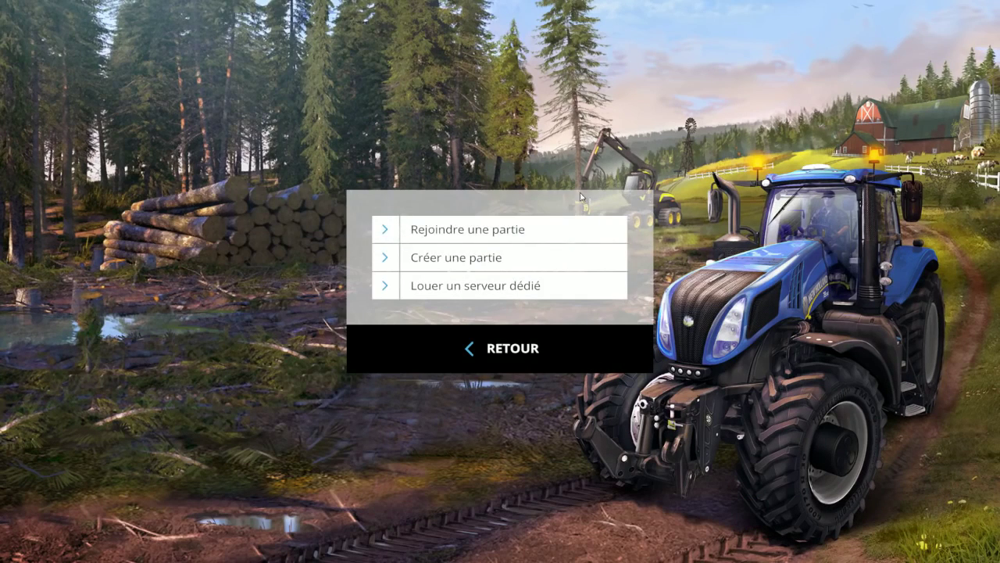
pyautogui.click(544, 218)
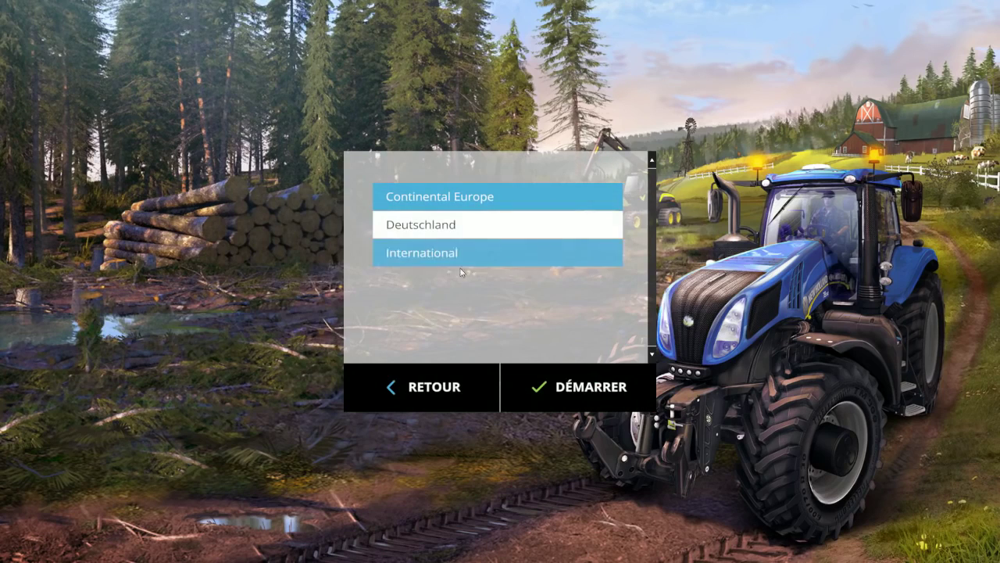
pyautogui.click(464, 252)
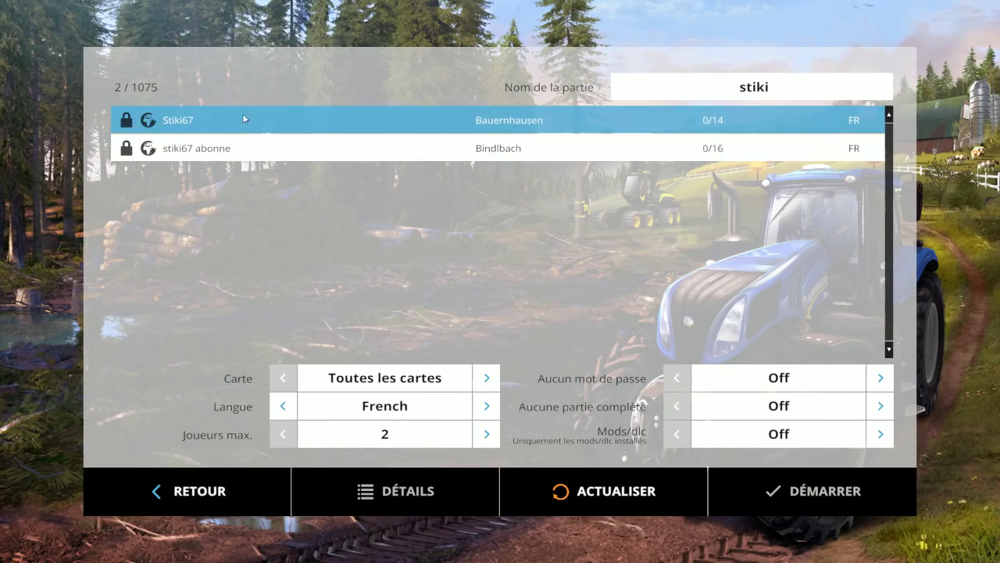
# Select the Bindlbach server, enter its password, and connect.
pyautogui.doubleClick(518, 114)
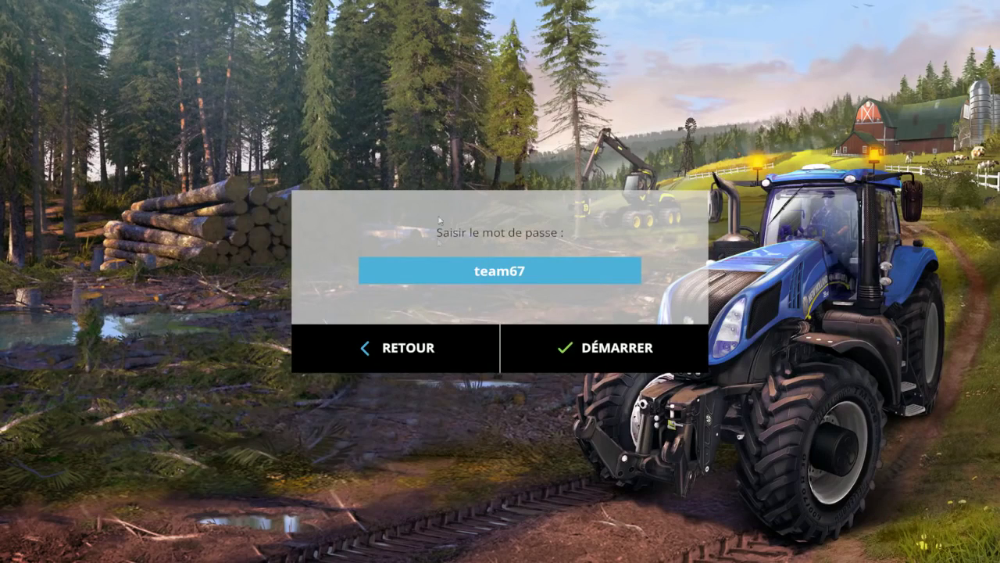
pyautogui.click(408, 369)
pyautogui.doubleClick(275, 153)
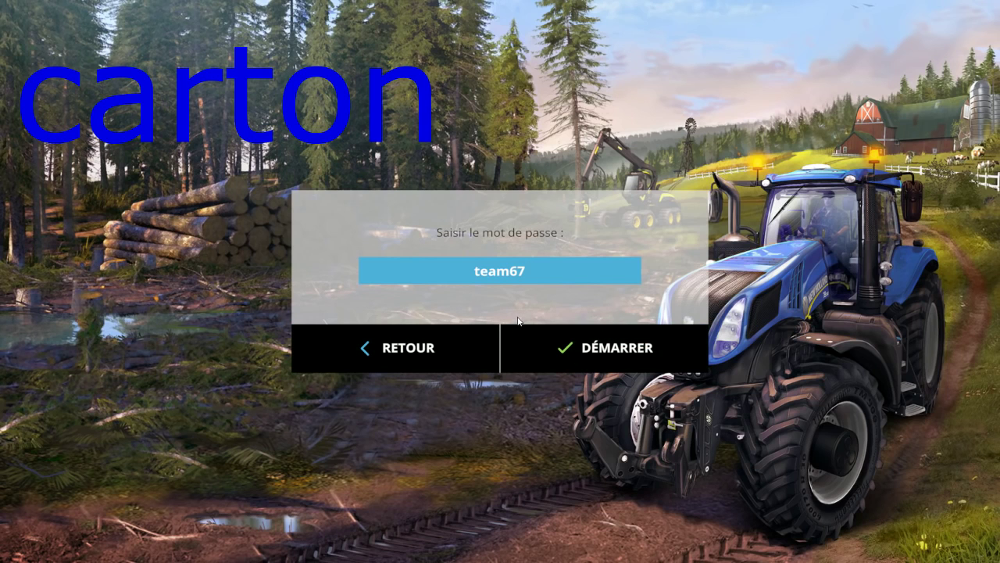
pyautogui.write('!')
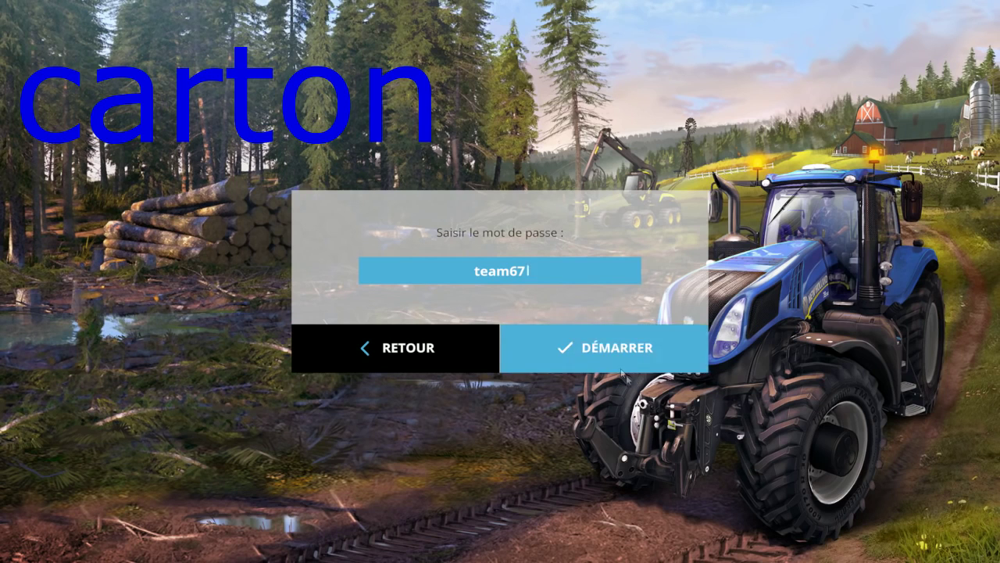
pyautogui.click(589, 340)
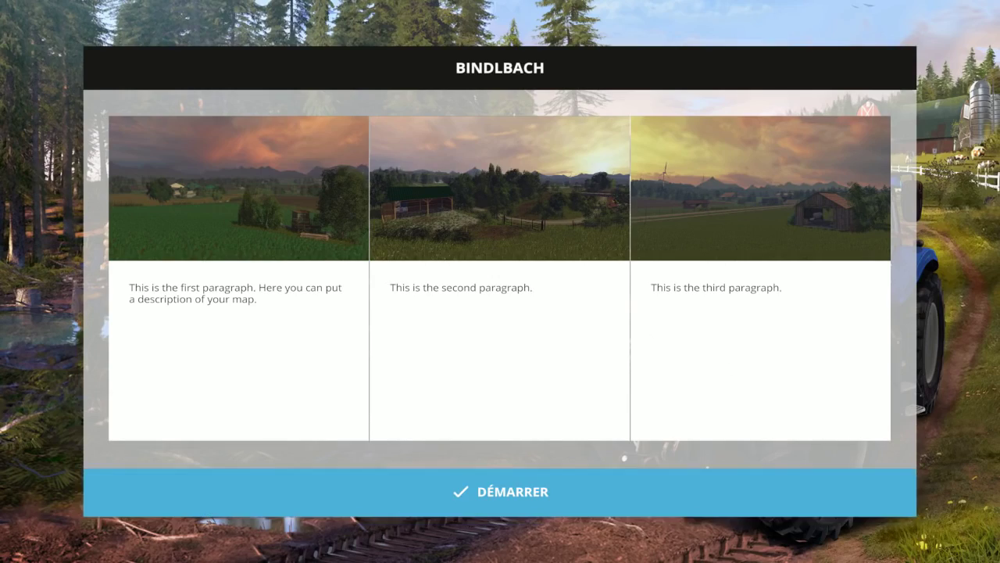
# Start on the Bindlbach map, cycle vehicles with Tab, and switch to outside camera views.
pyautogui.click(465, 515)
pyautogui.press('Tab')
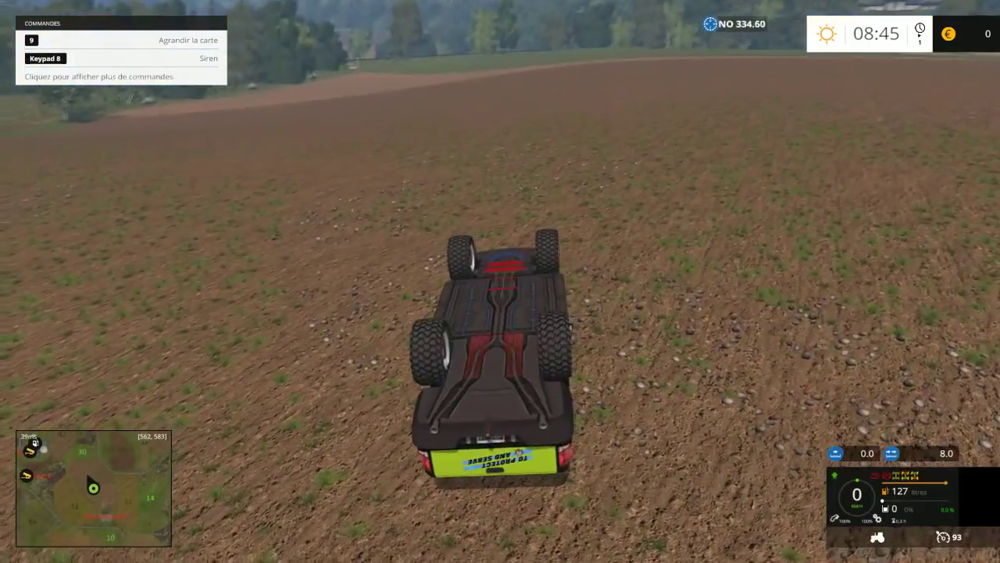
pyautogui.press('Tab')
pyautogui.press('c')
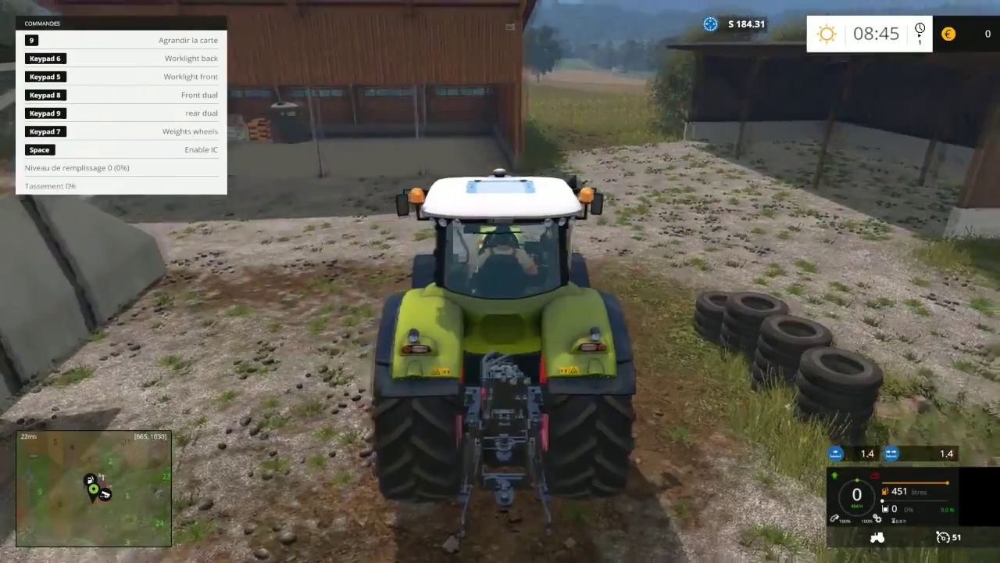
pyautogui.press('F1')
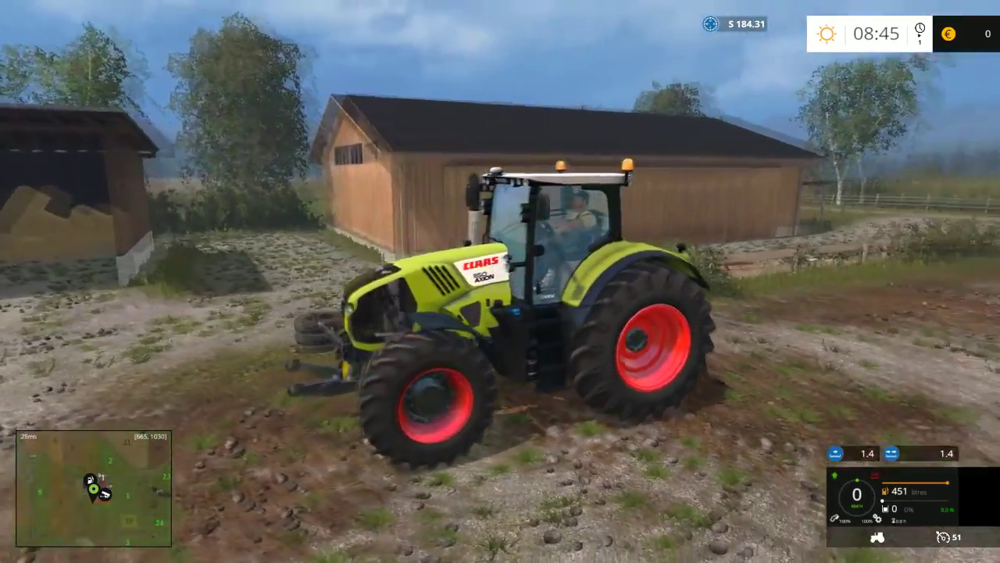
pyautogui.press('Tab')
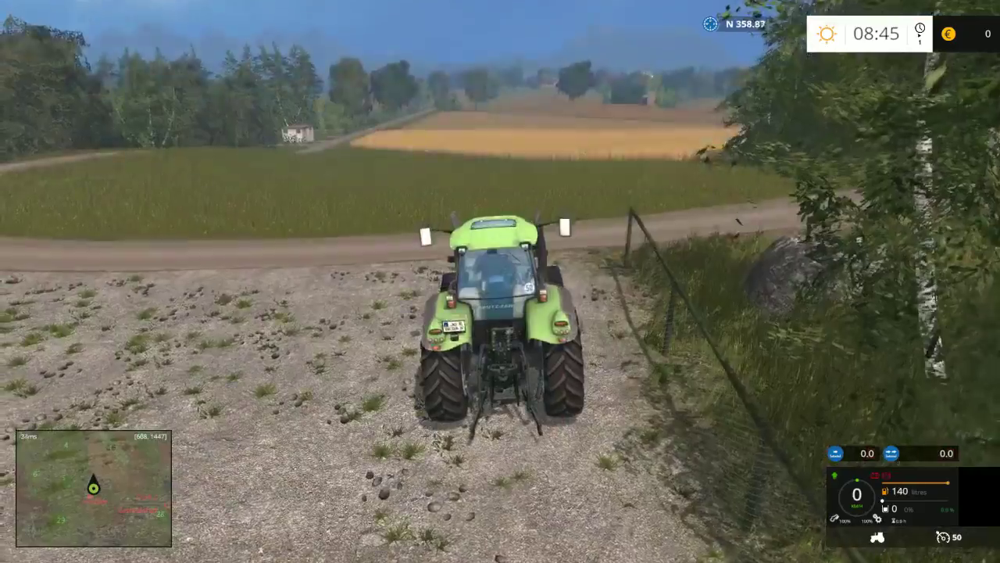